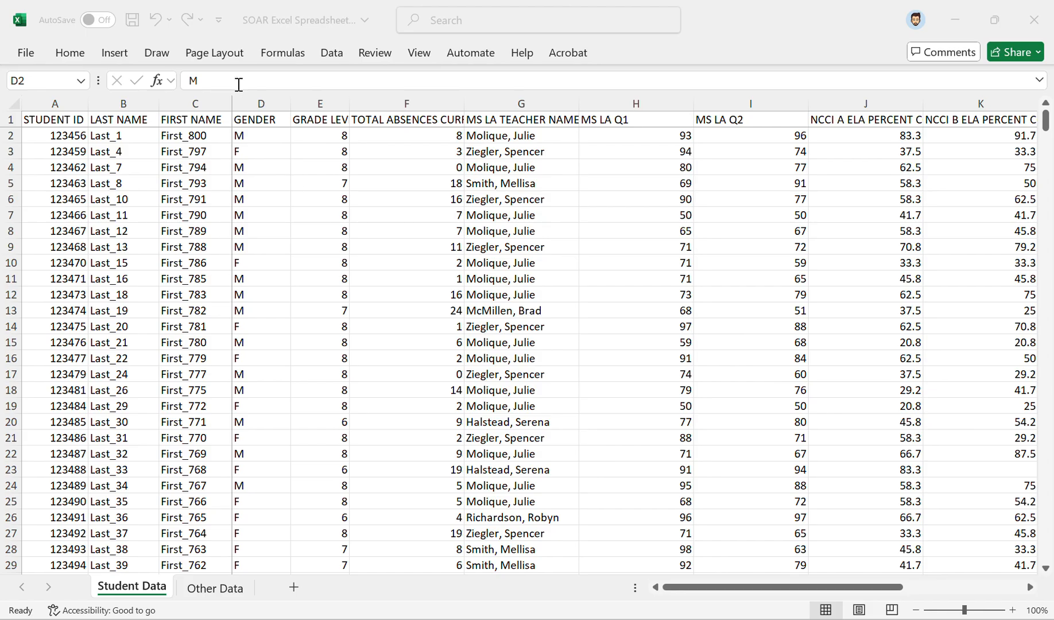
Step: Review the columns of the Student Data sheet and the records on the Other Data sheet
scroll(418, 225, "right", 3)
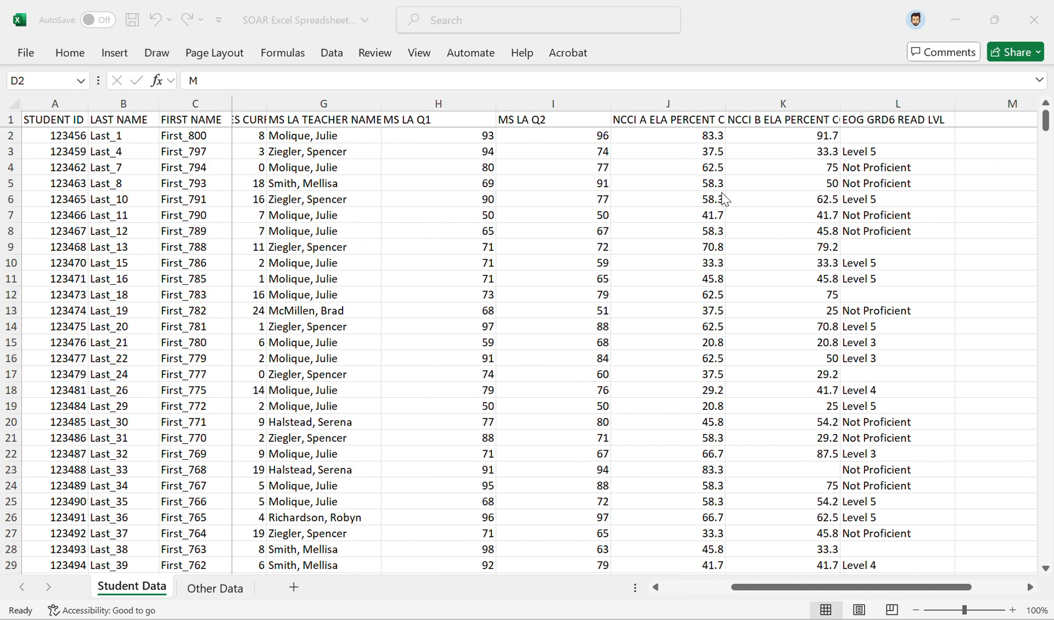
scroll(721, 198, "left", 3)
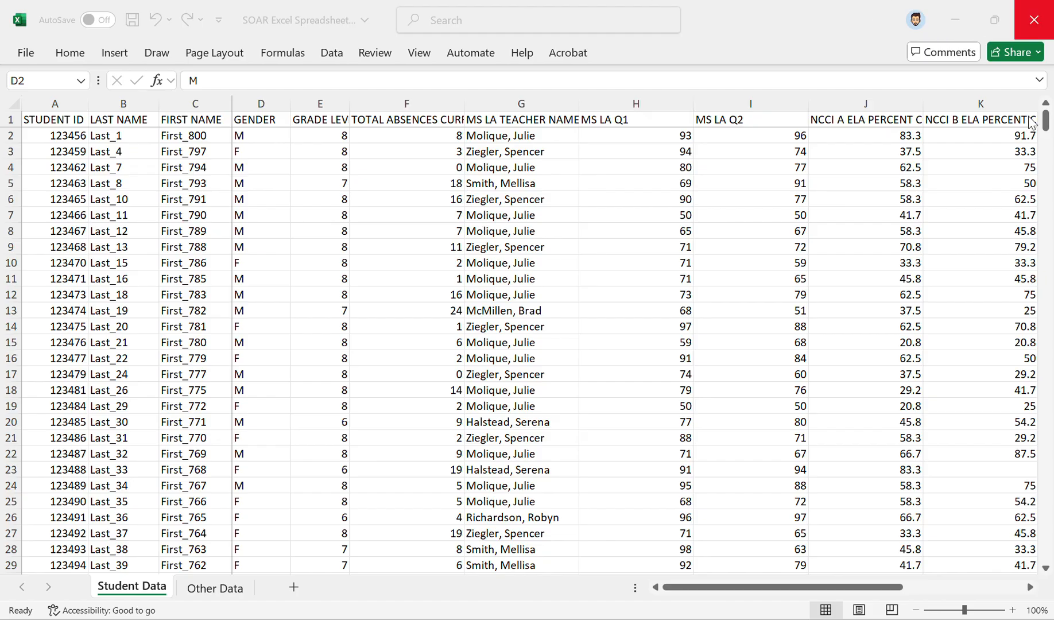
mouse_move(1046, 127)
left_mouse_down()
mouse_move(1045, 551)
mouse_move(1045, 119)
left_mouse_up()
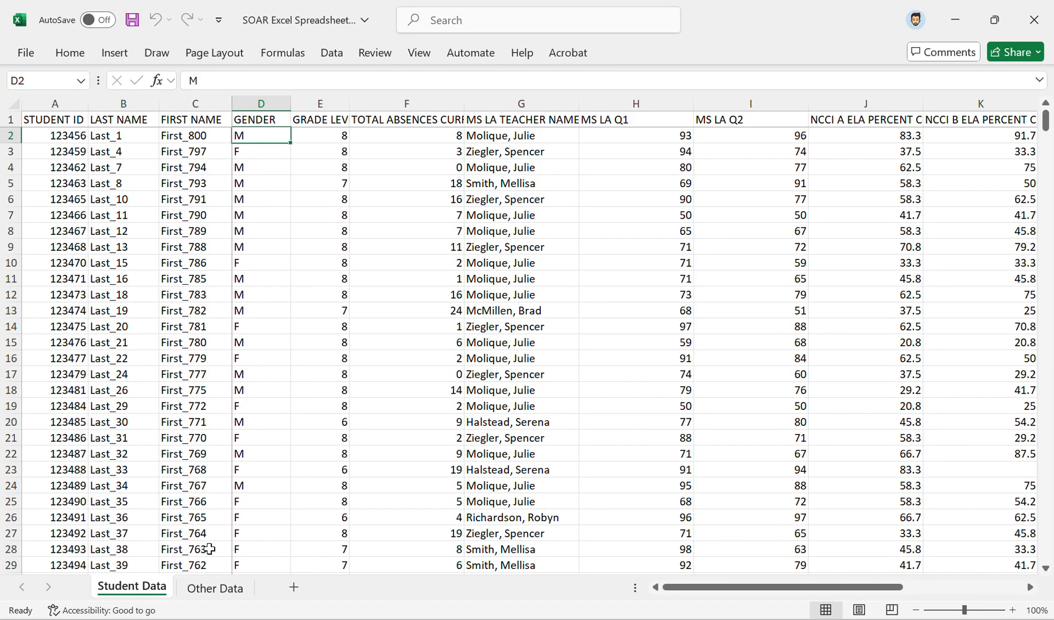
left_click(221, 587)
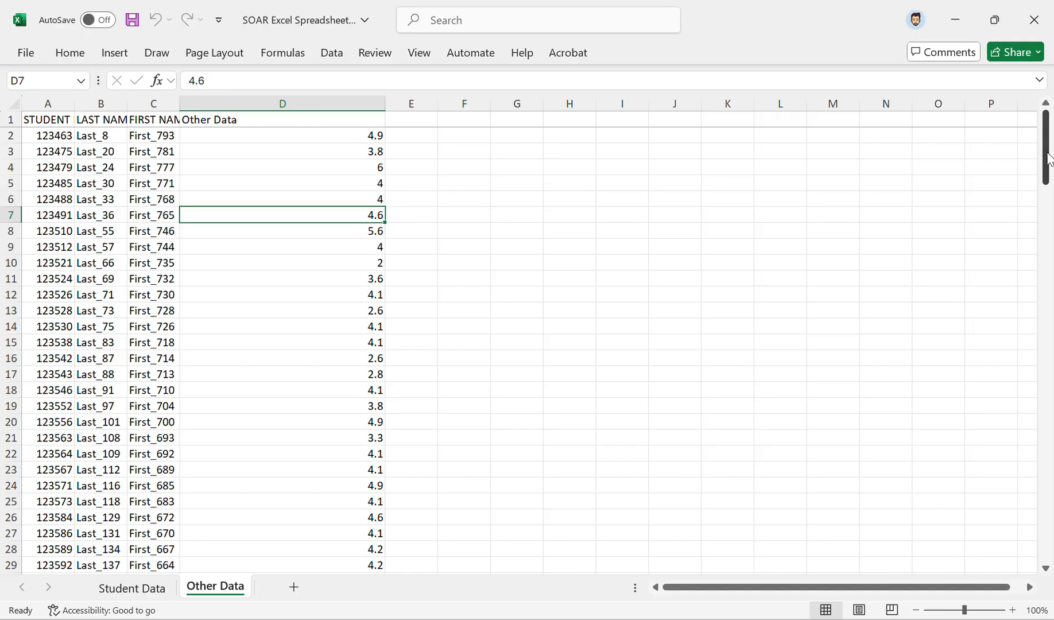
left_click_drag(1046, 154, 1044, 125)
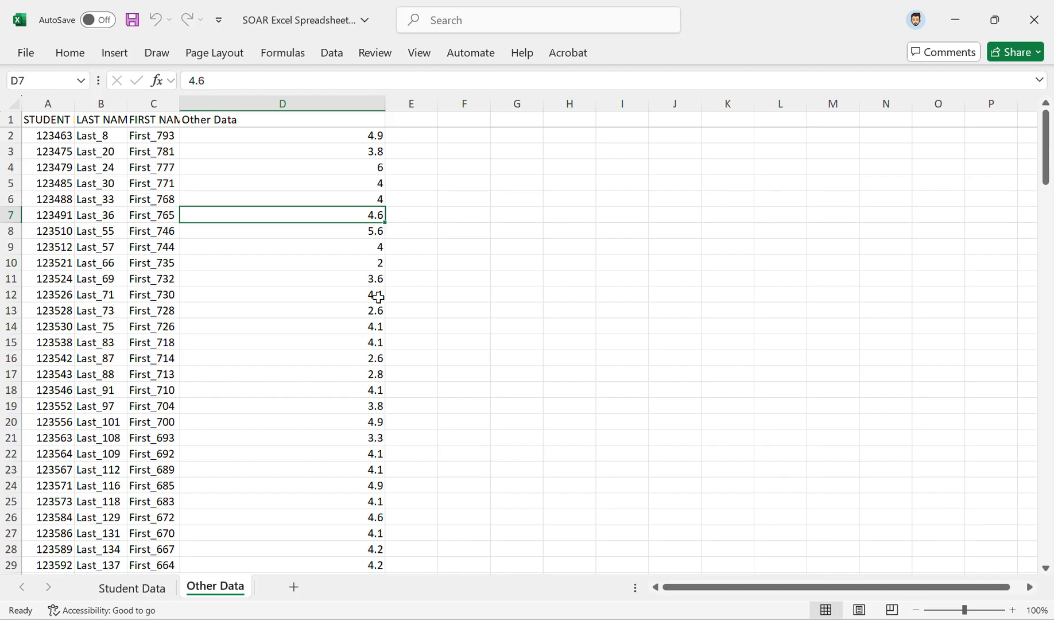
left_click(161, 591)
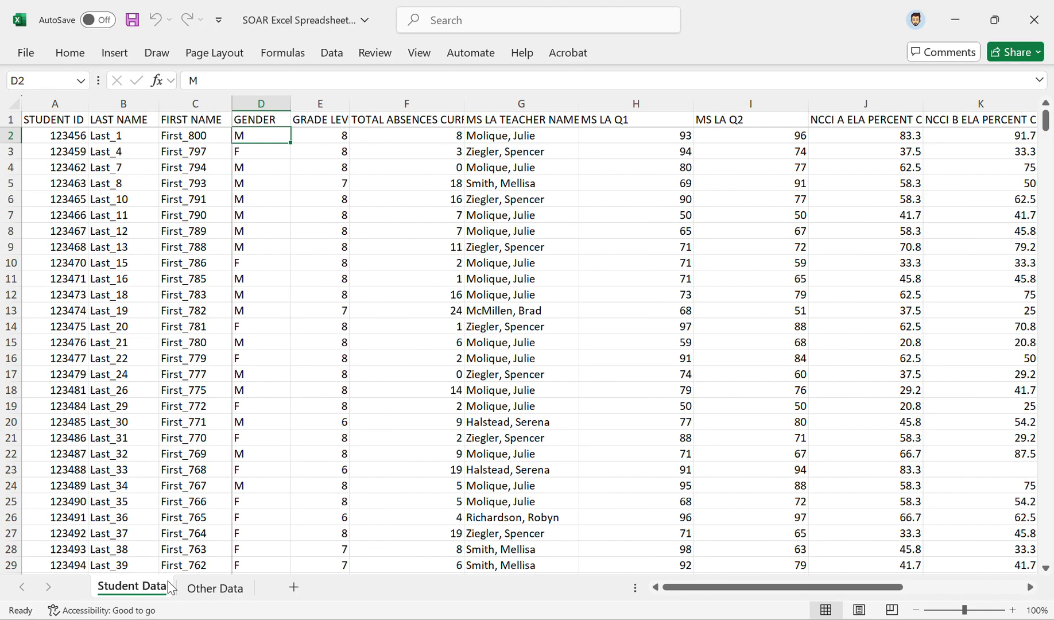
left_click(261, 151)
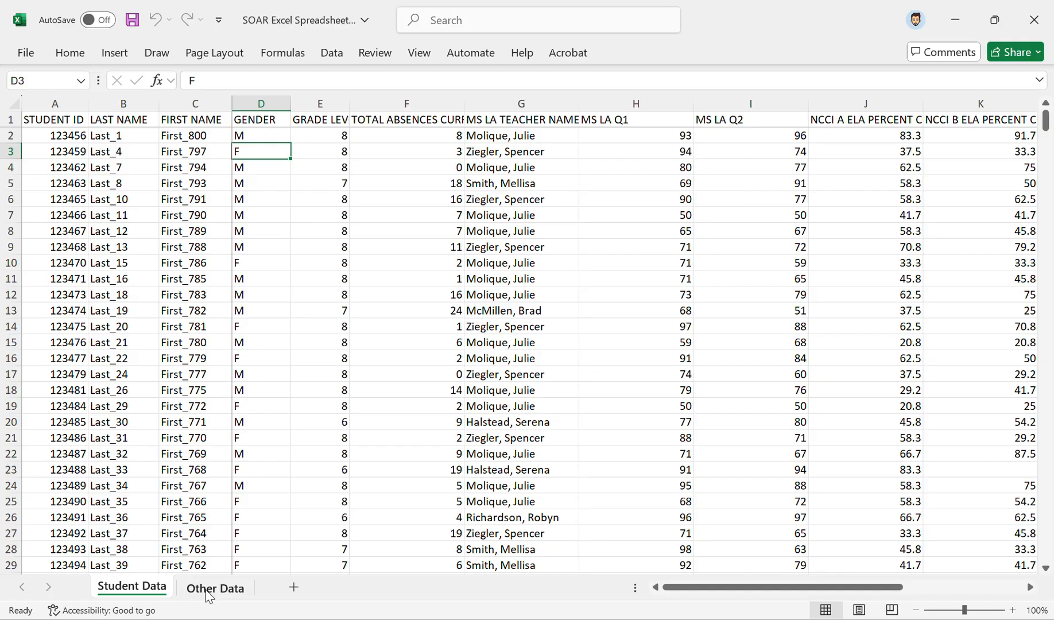
Step: Add a blank worksheet to the workbook and place it after the Other Data sheet
left_click(294, 587)
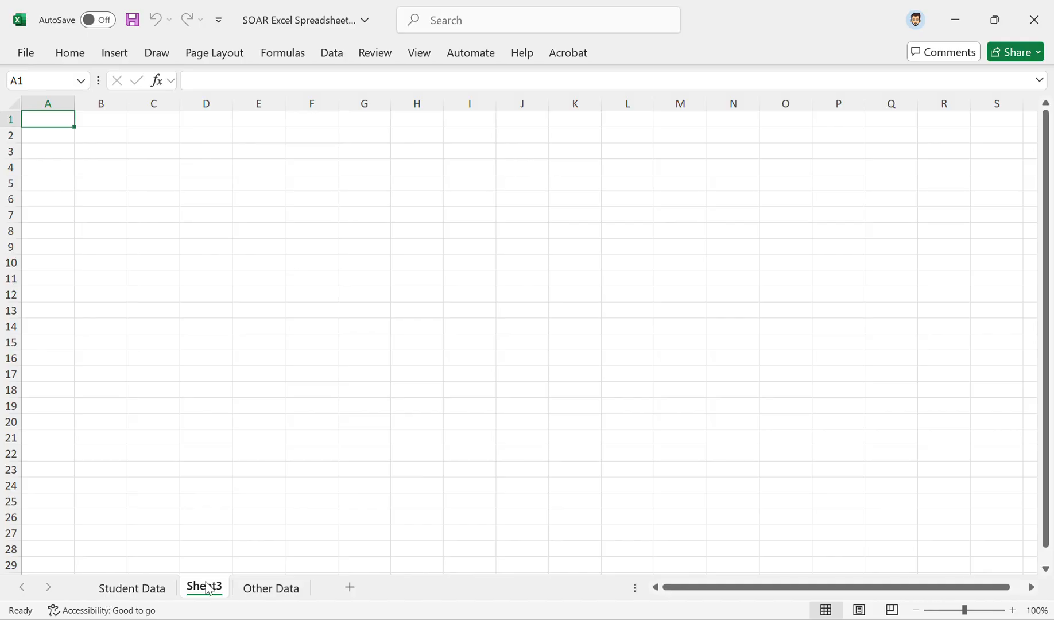
left_click(270, 591)
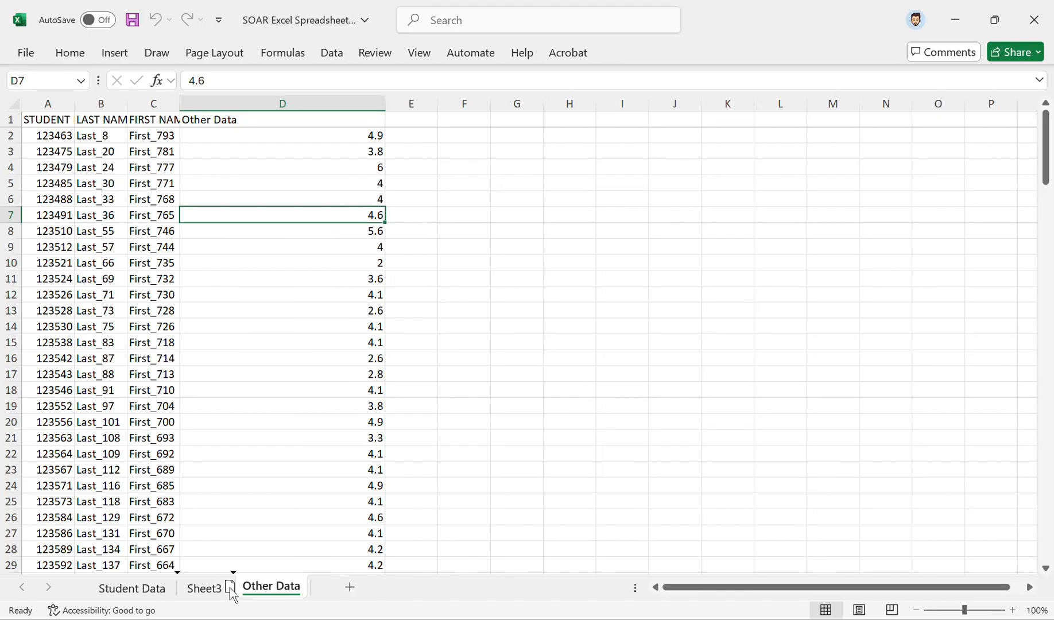
left_click_drag(205, 591, 207, 592)
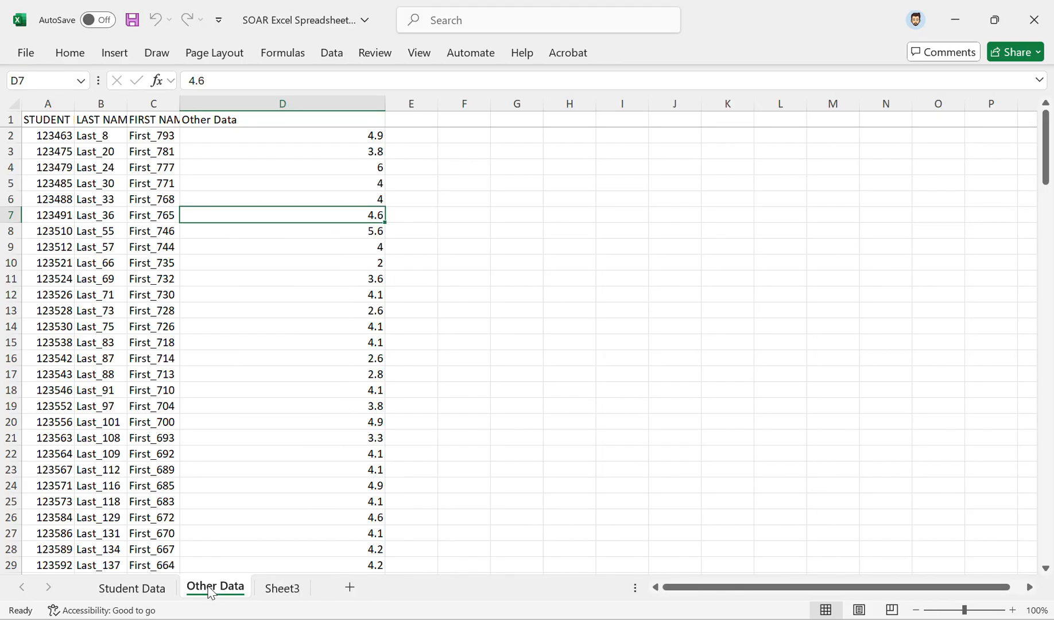
Step: Compare the STUDENT ID columns of the Other Data and Student Data sheets as the shared identifier
left_click(65, 100)
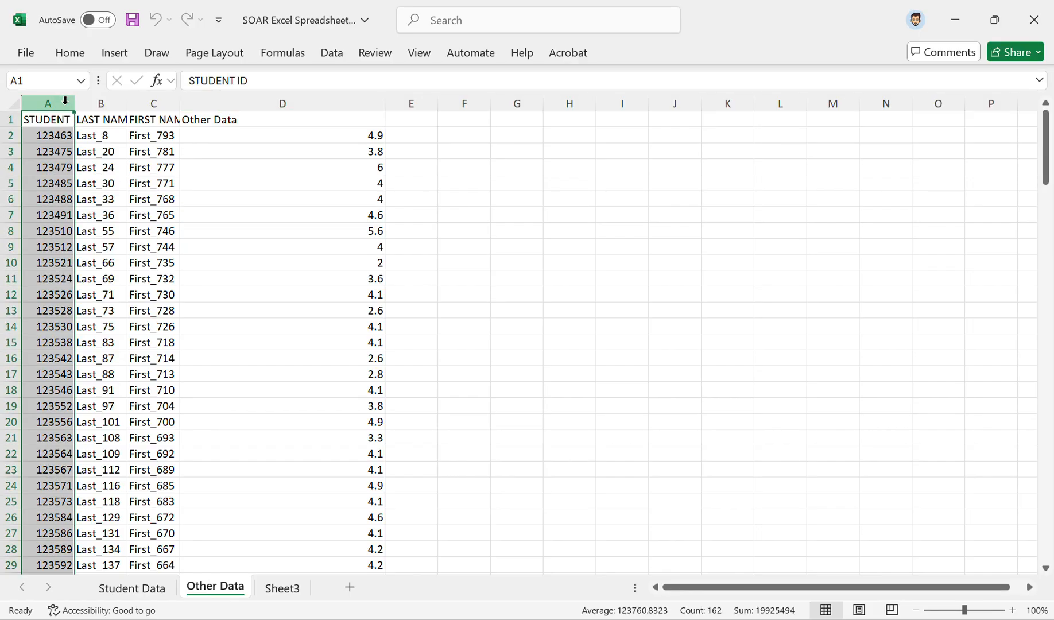
left_click(145, 592)
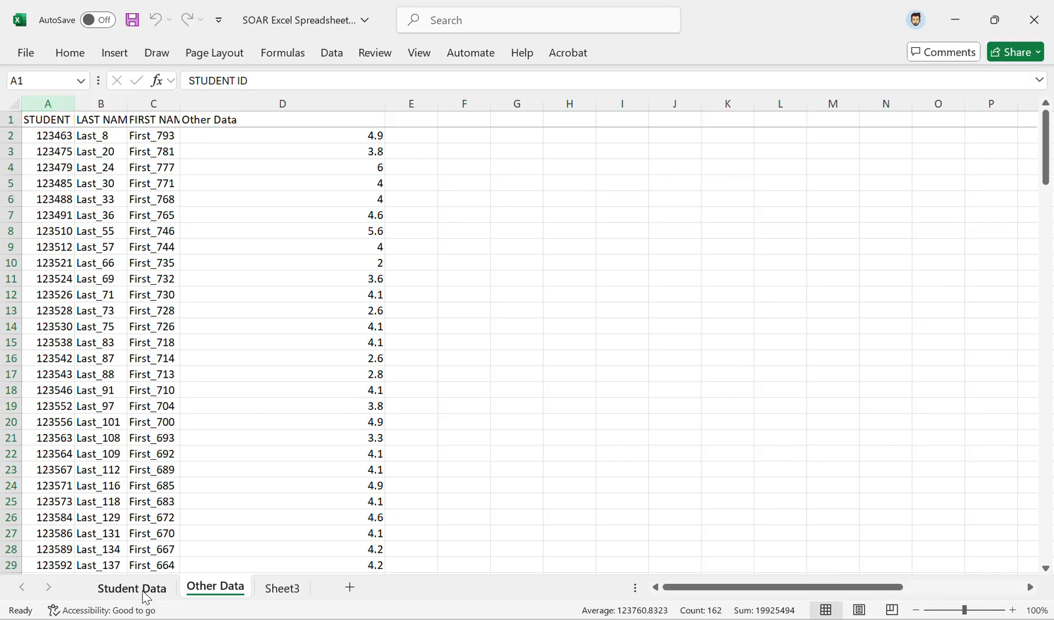
left_click(69, 101)
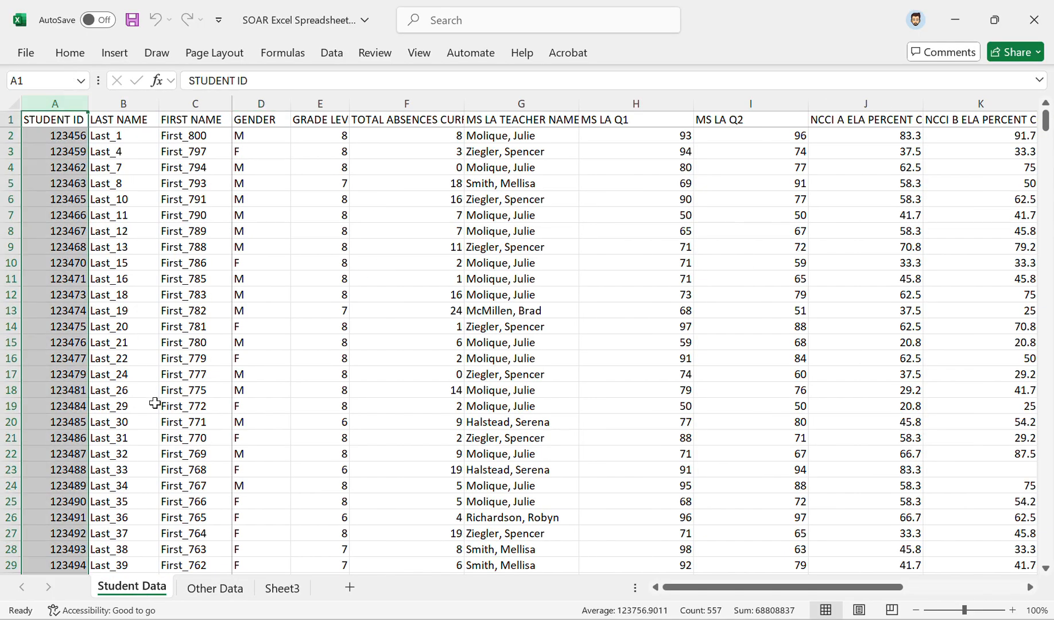
left_click(214, 588)
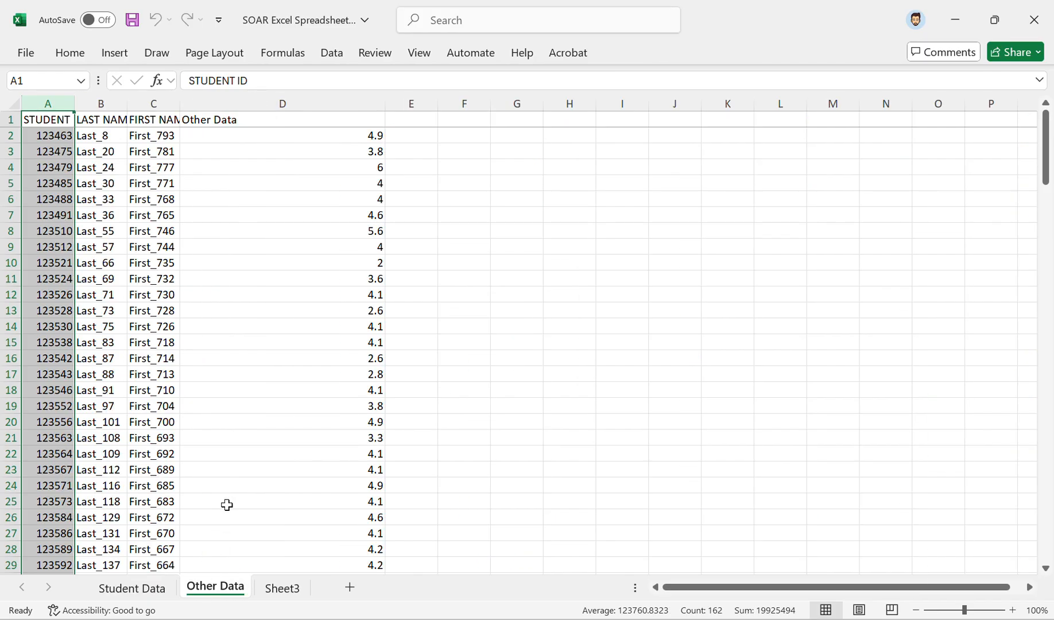
left_click(224, 343)
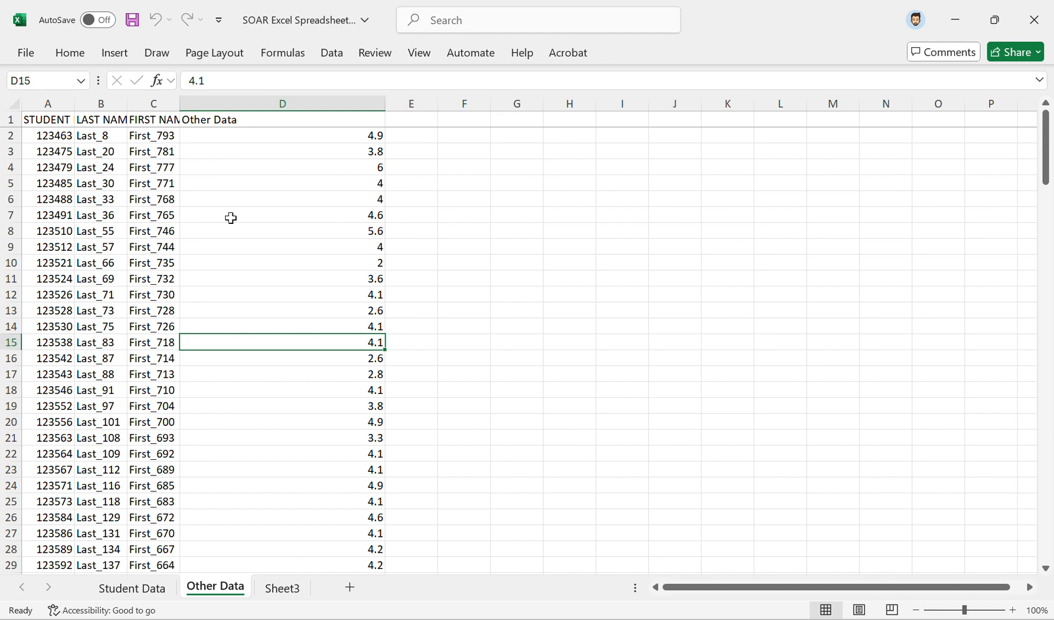
Step: Enter the header "Other Data" in cell M1 of the Student Data sheet
left_click(152, 588)
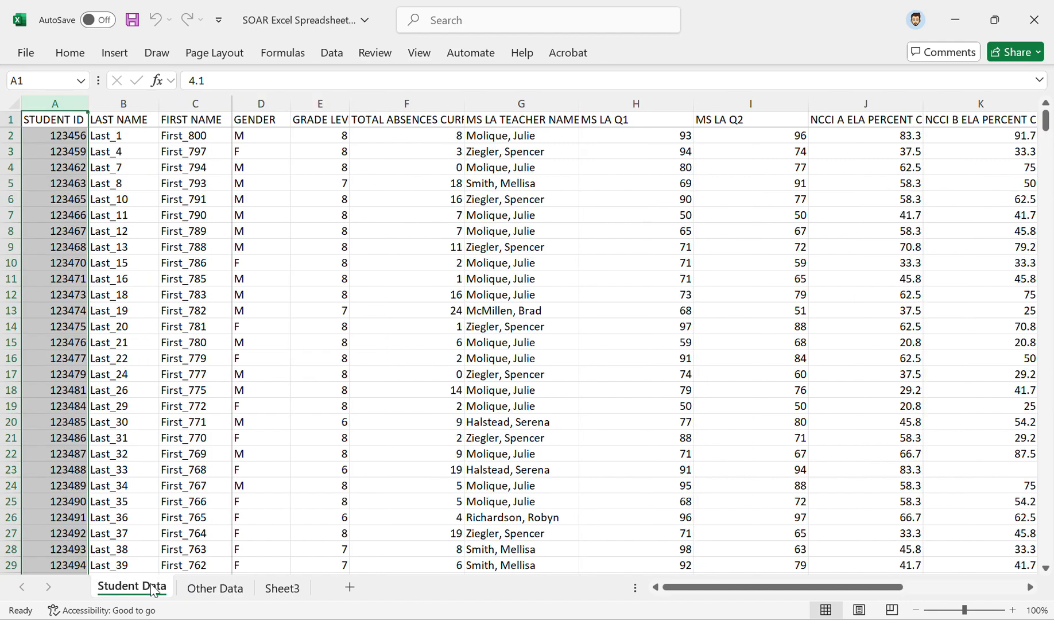
left_click(533, 299)
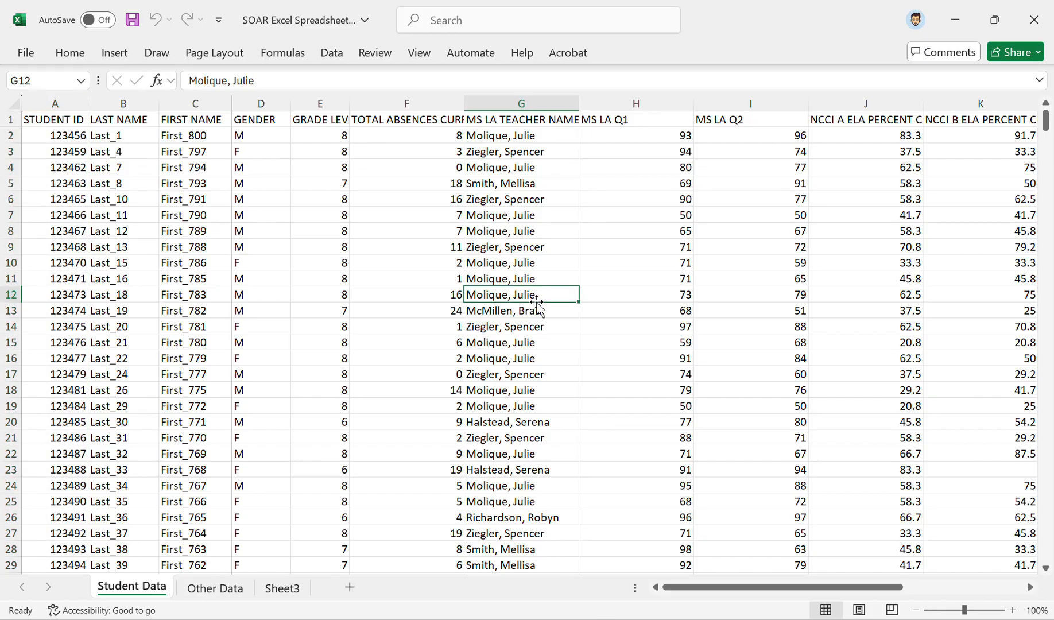
scroll(548, 304, "right", 3)
left_click(717, 119)
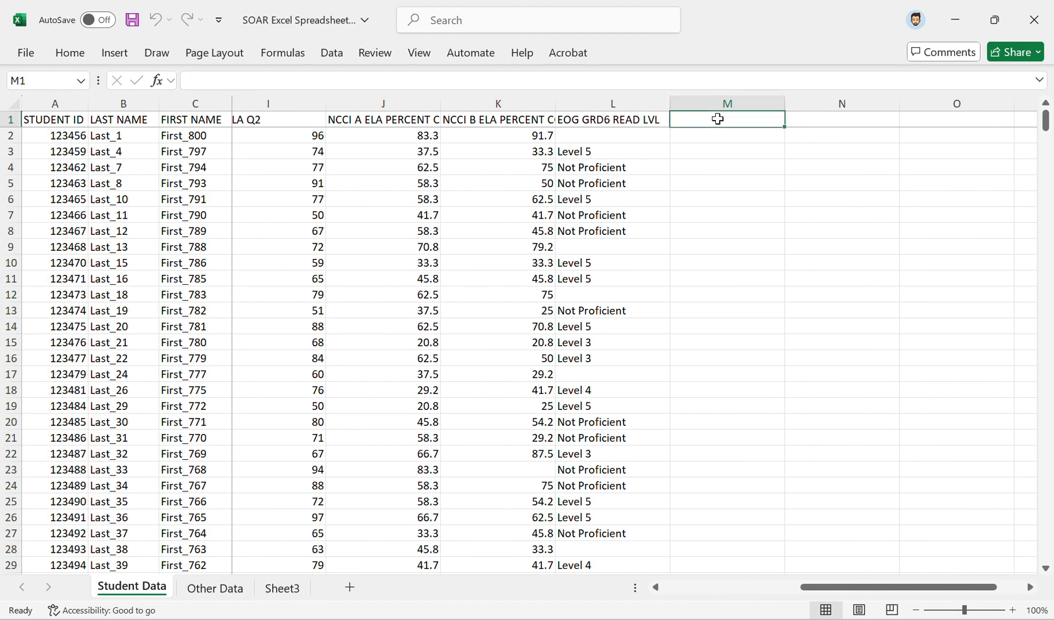
type("Other DJ")
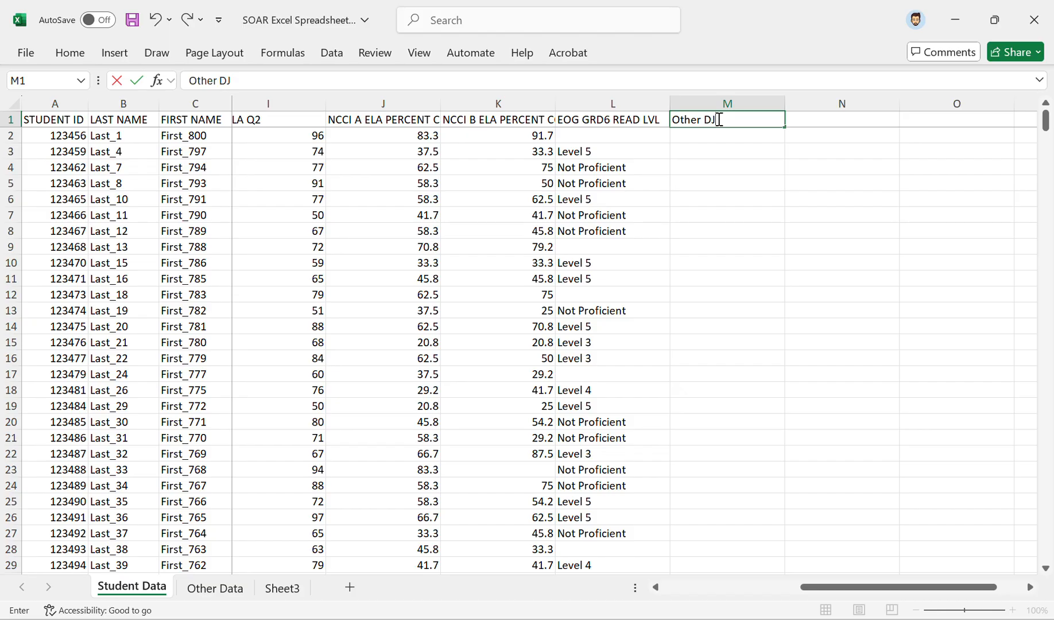
key("BackSpace")
type("ata")
key("Return")
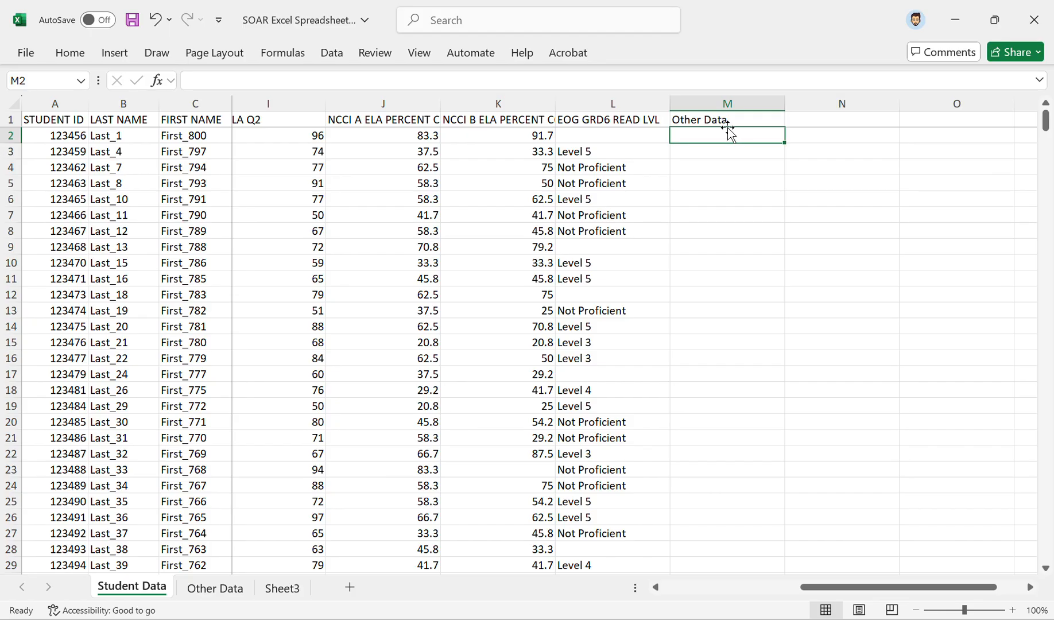
Step: Begin an XLOOKUP formula in M2 with the student ID in A2 as the lookup value
type("=")
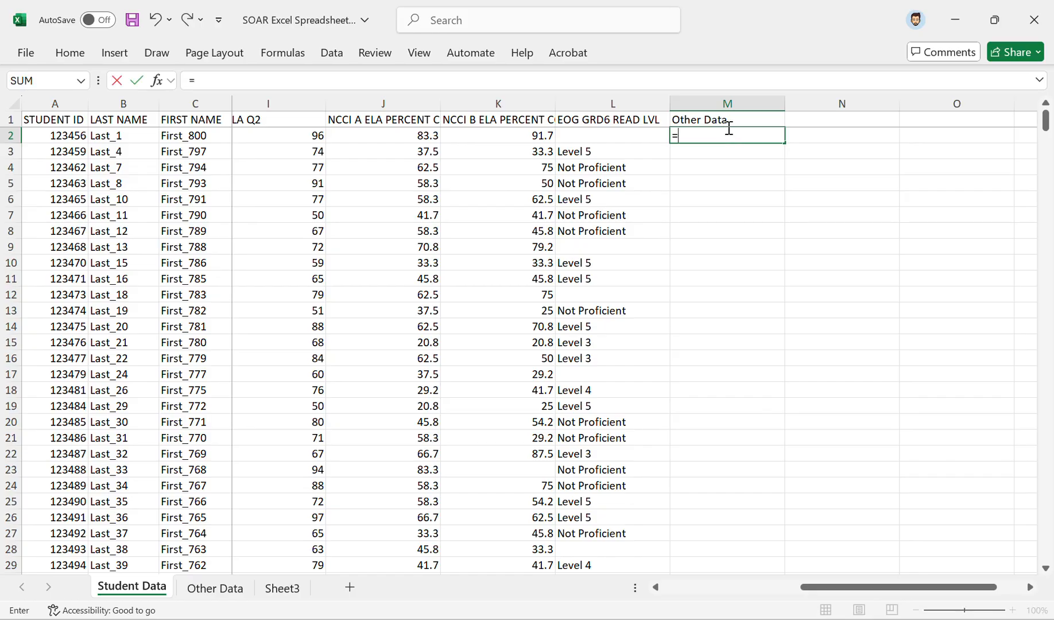
type("X")
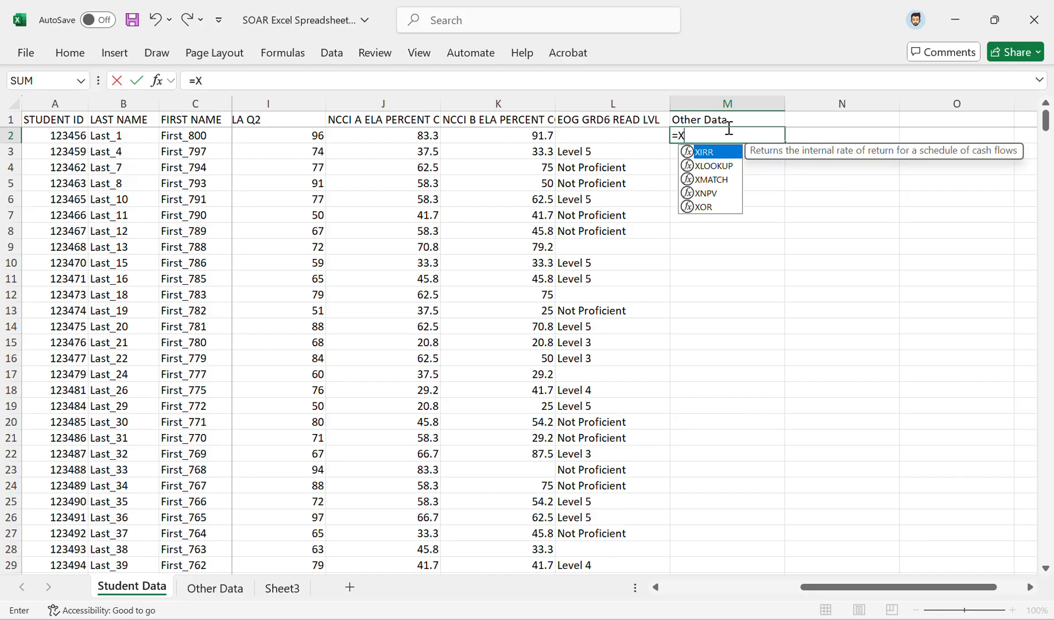
type("Looku")
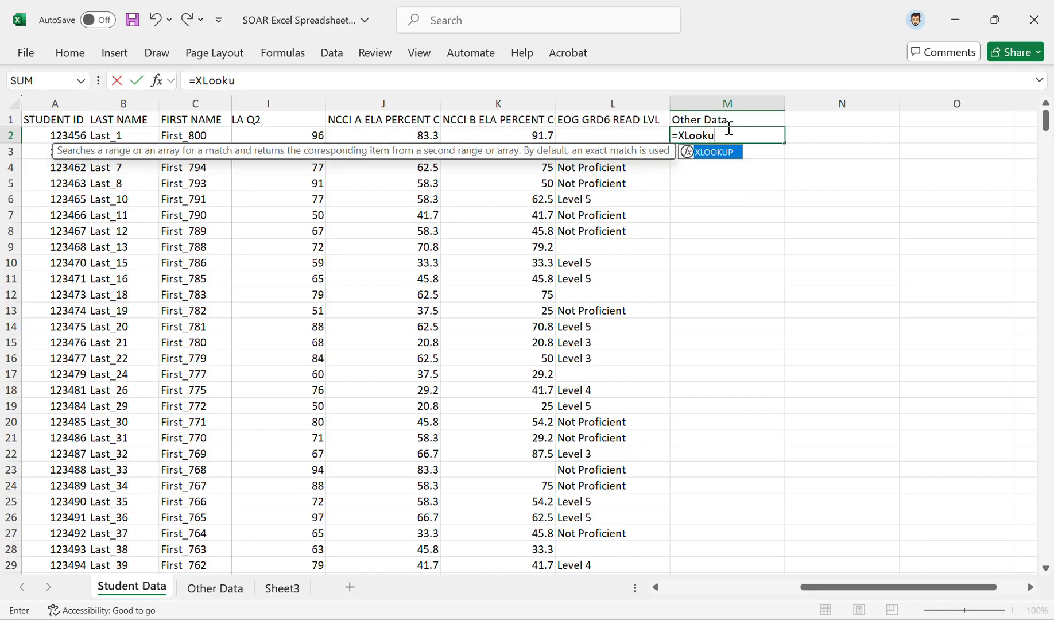
type("p(")
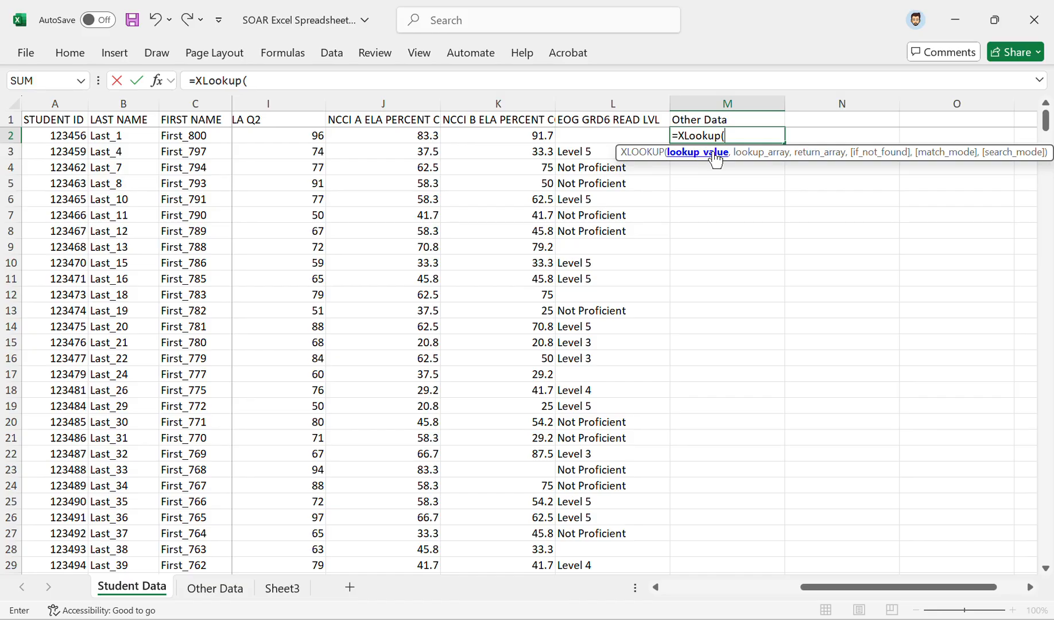
left_click(73, 138)
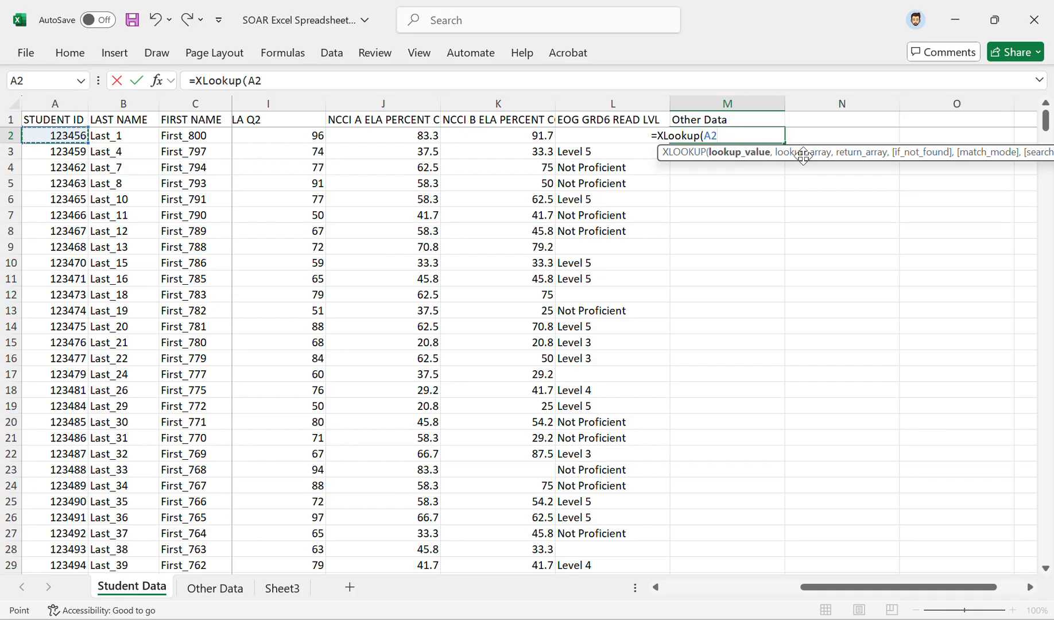
type(",")
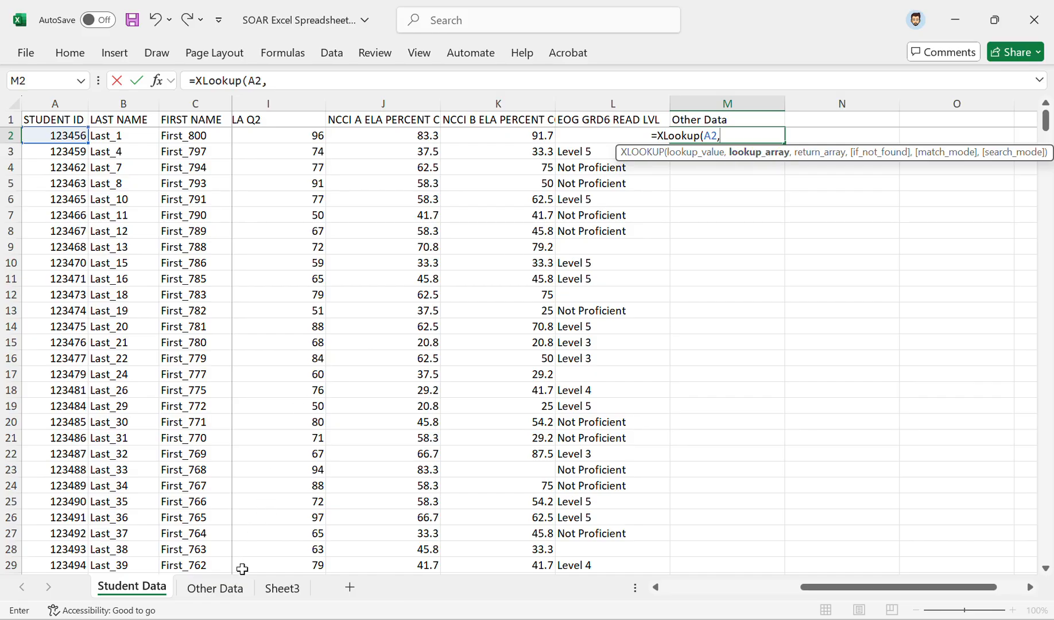
Step: Complete the XLOOKUP with column A of the Other Data sheet as lookup array and its column D as return array
left_click(238, 590)
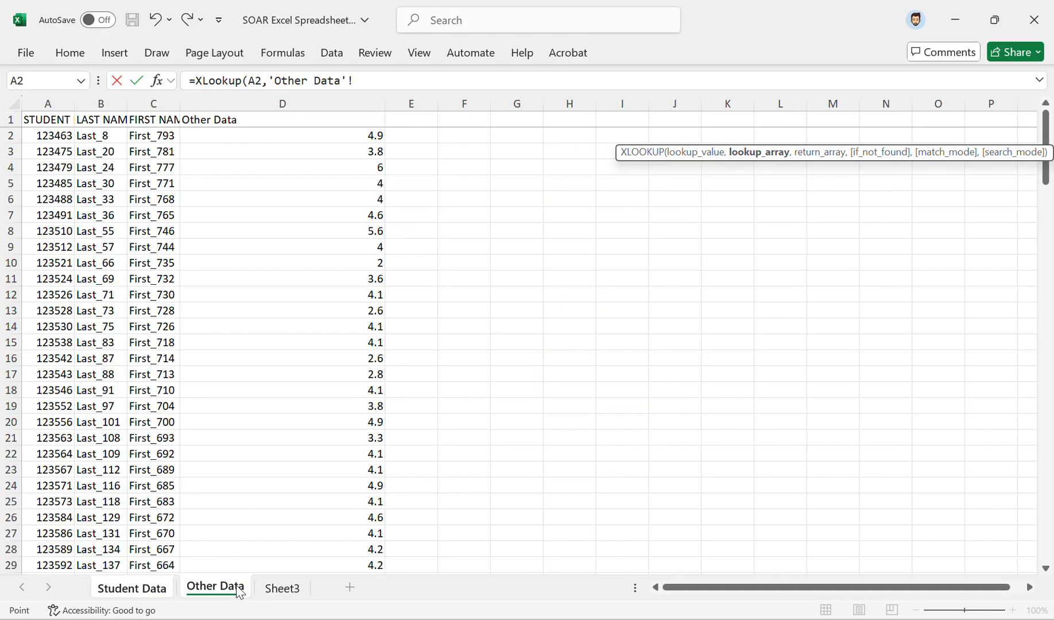
left_click(45, 97)
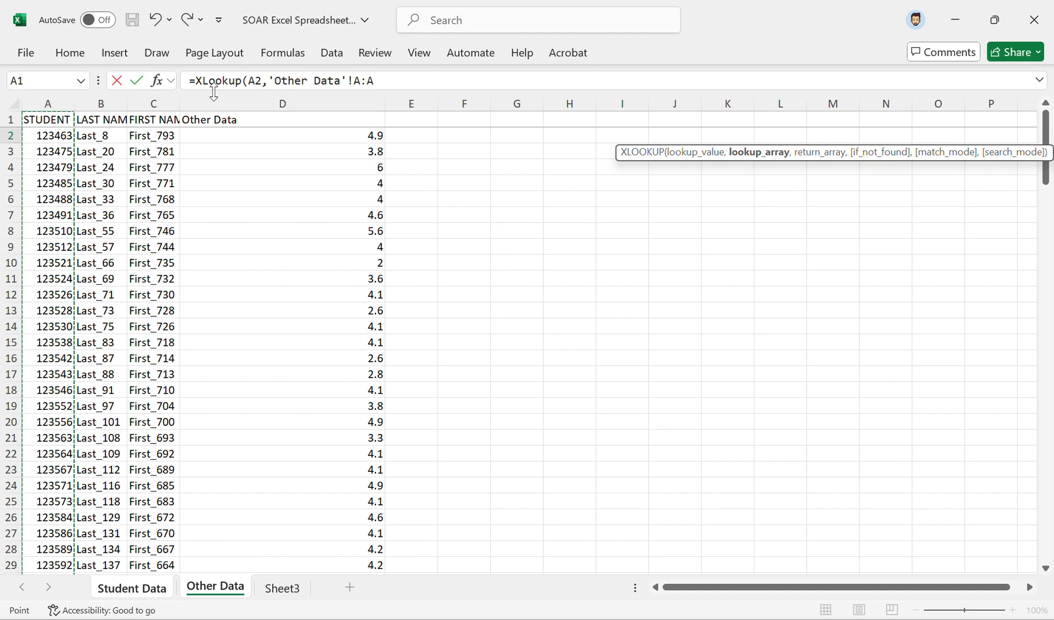
left_click(403, 81)
type(",")
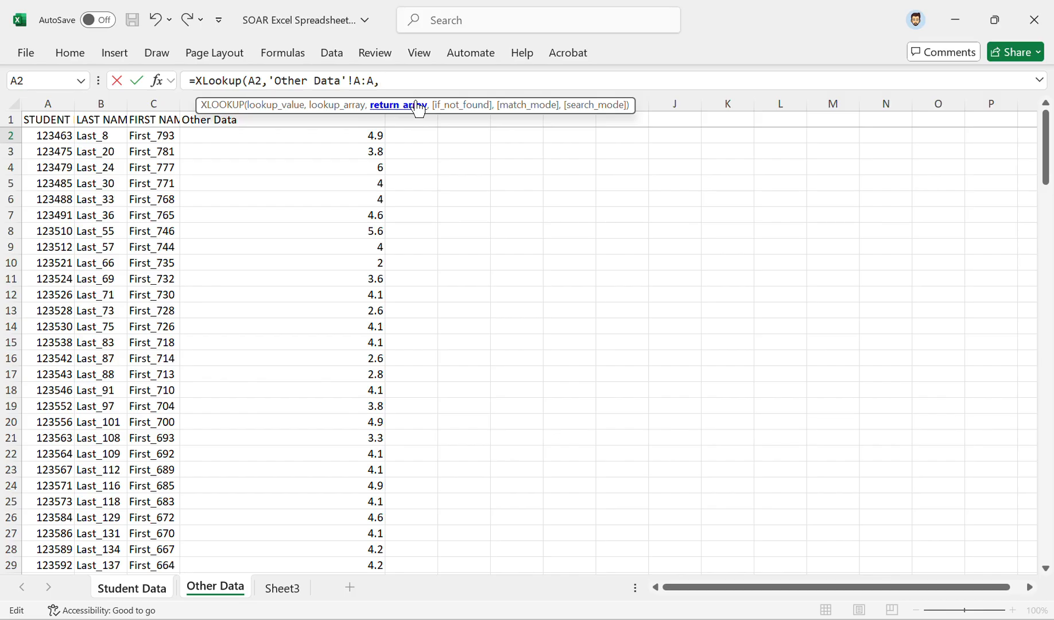
left_click(187, 103)
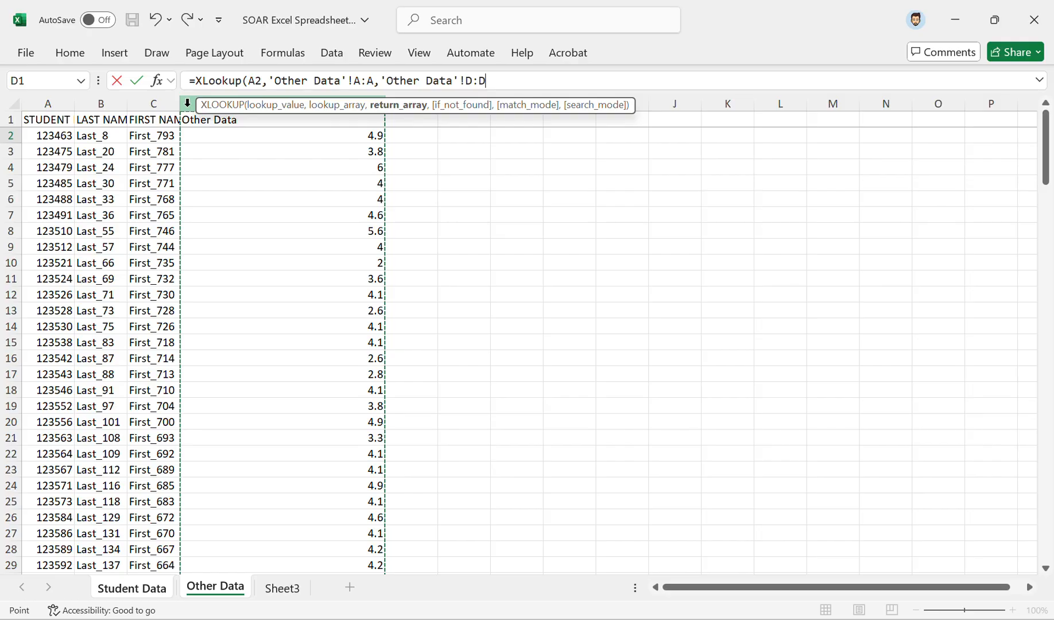
type(")")
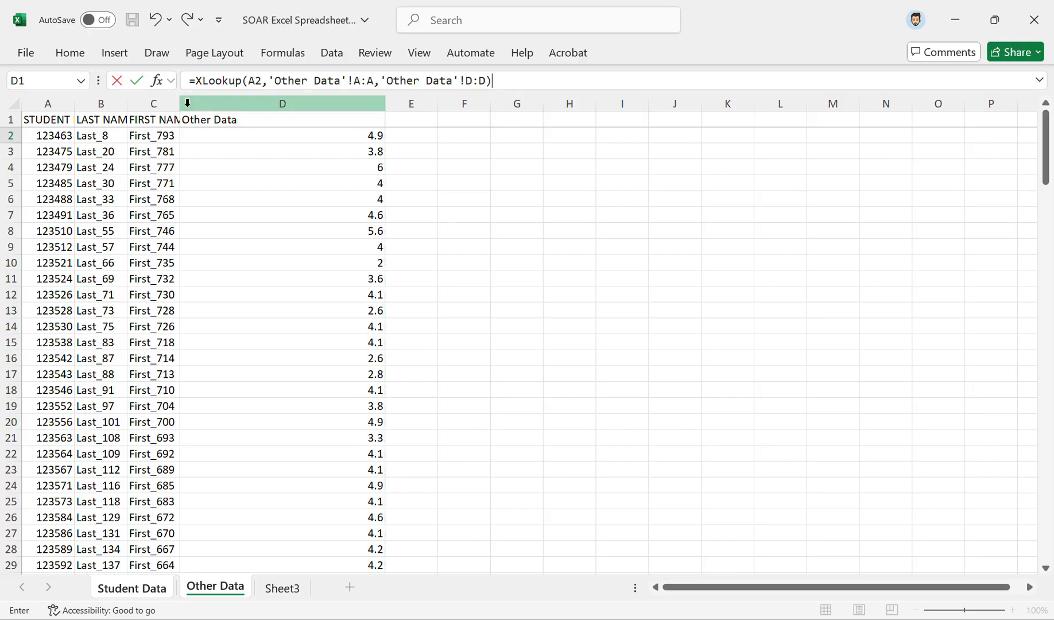
key("Return")
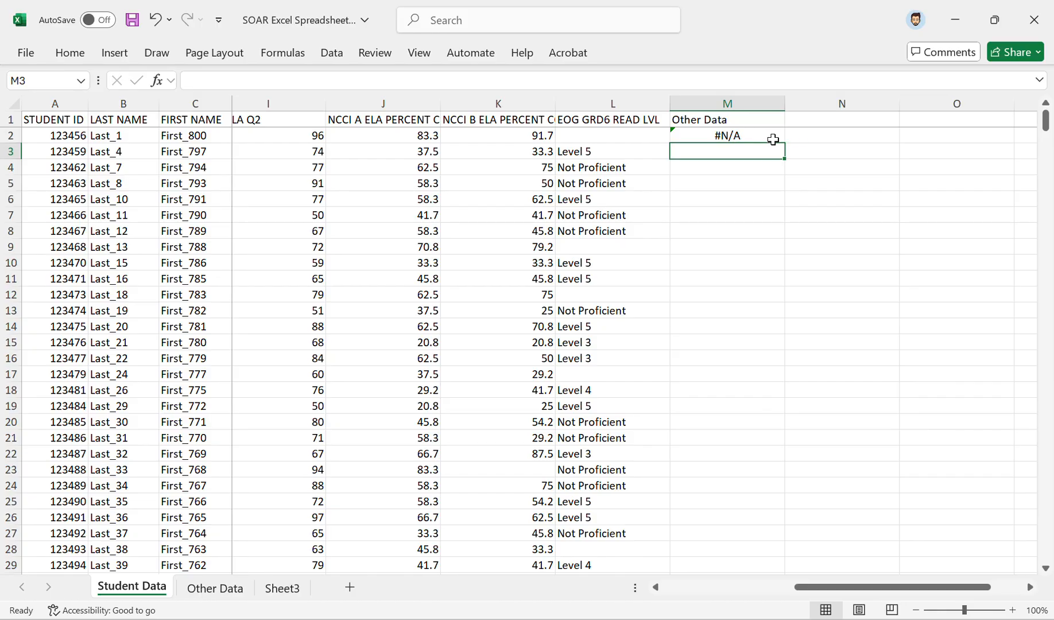
Step: Fill the XLOOKUP formula from M2 down the Other Data column to row 557
left_click(773, 139)
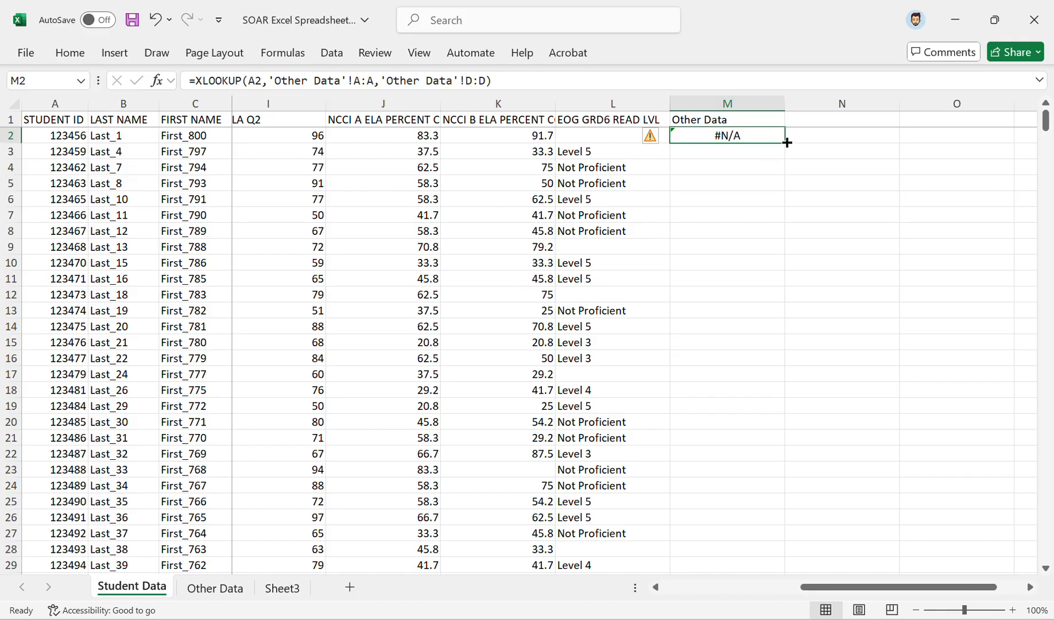
left_click_drag(787, 143, 744, 503)
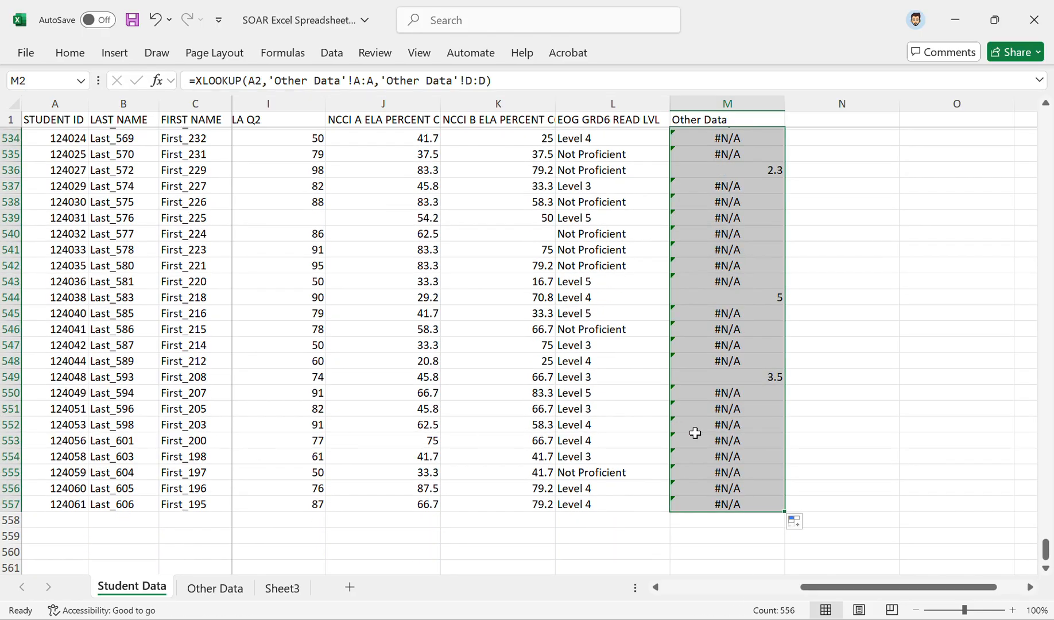
left_click(739, 529)
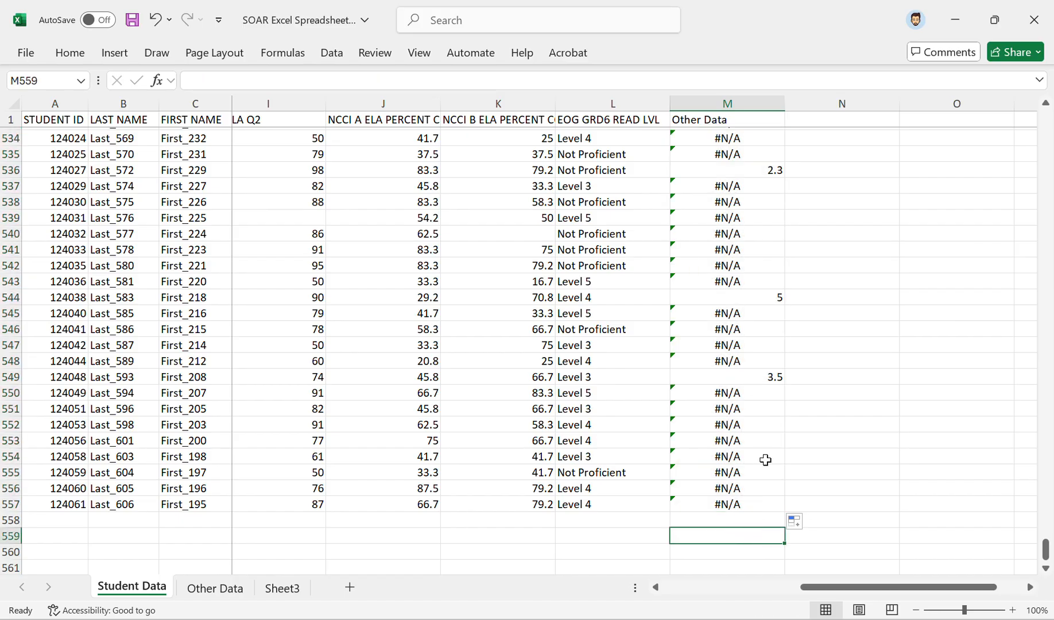
Step: Check the filled XLOOKUP formulas in M549, M544 and M536 of the Student Data sheet
left_click(758, 378)
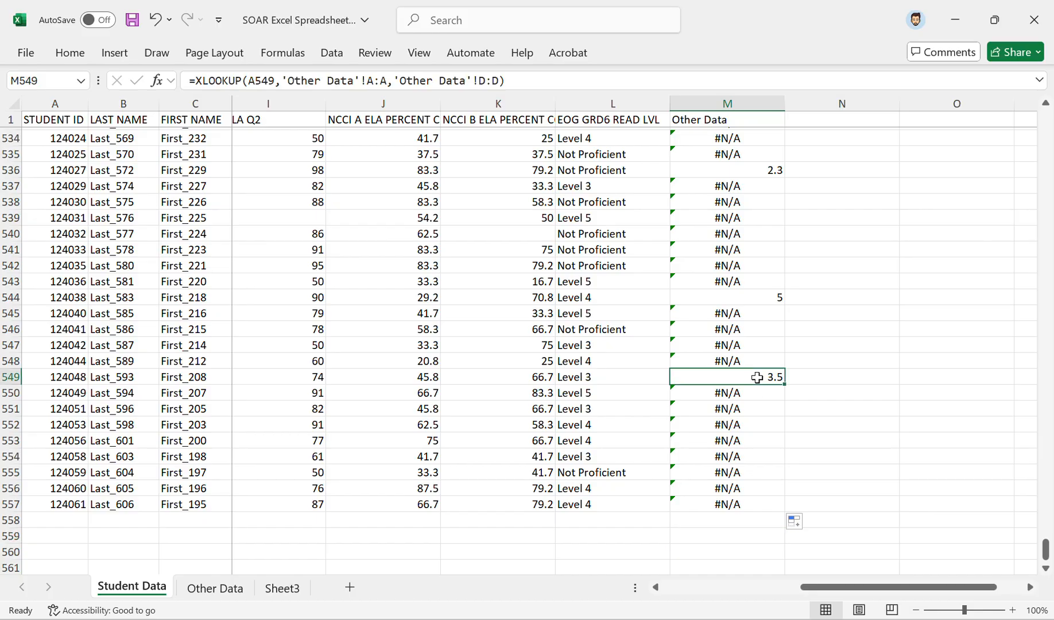
left_click(755, 303)
scroll(757, 304, "up", 2)
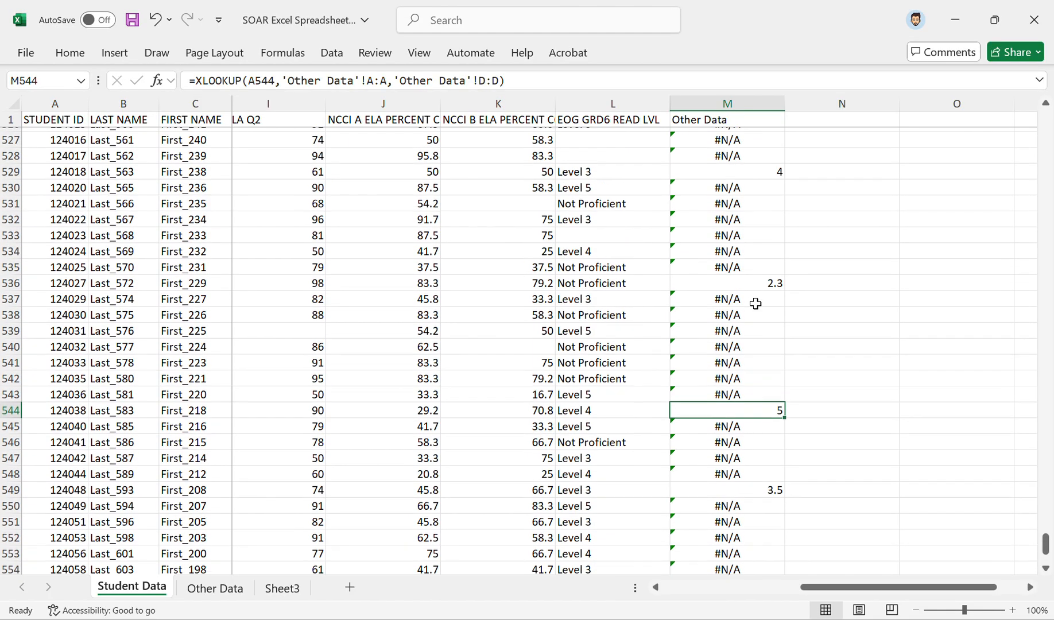
left_click(762, 290)
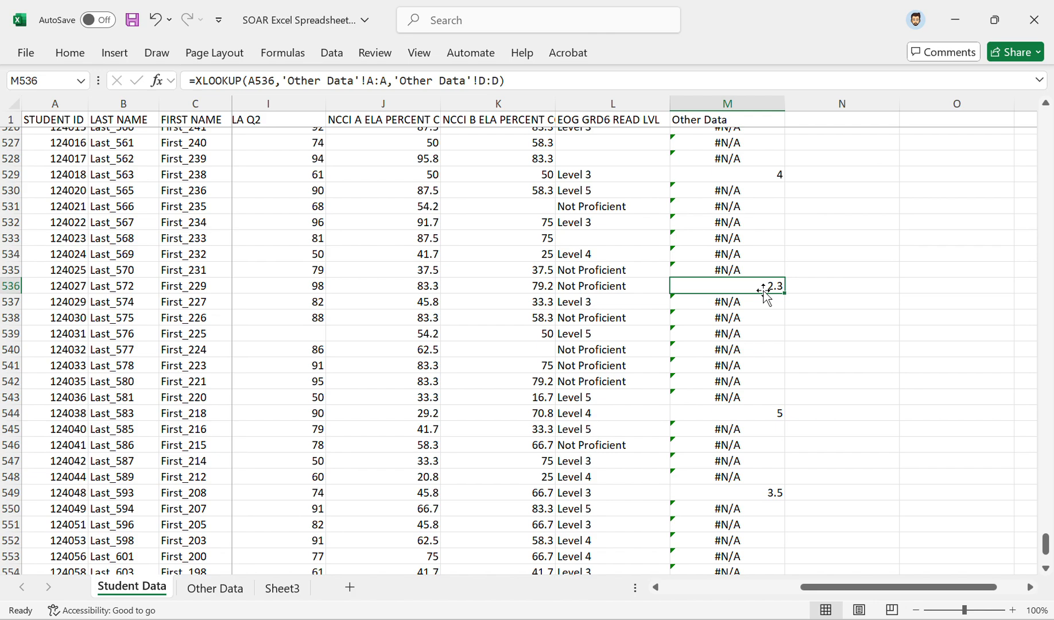
scroll(634, 286, "left", 3)
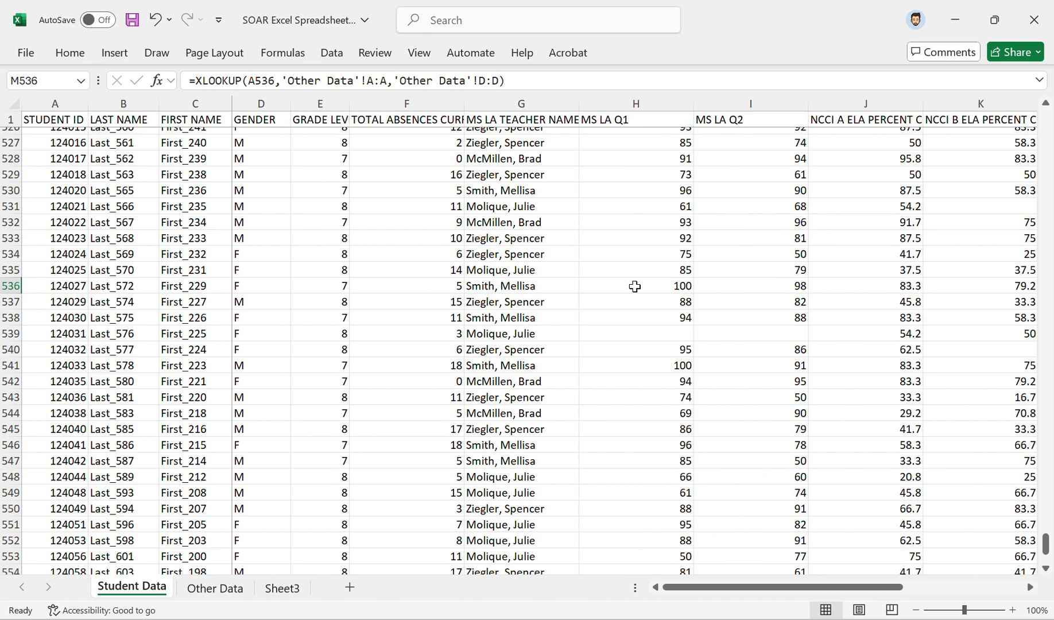
Step: Copy the student ID from A22 of the Other Data sheet and find it in the Student Data sheet
left_click(237, 593)
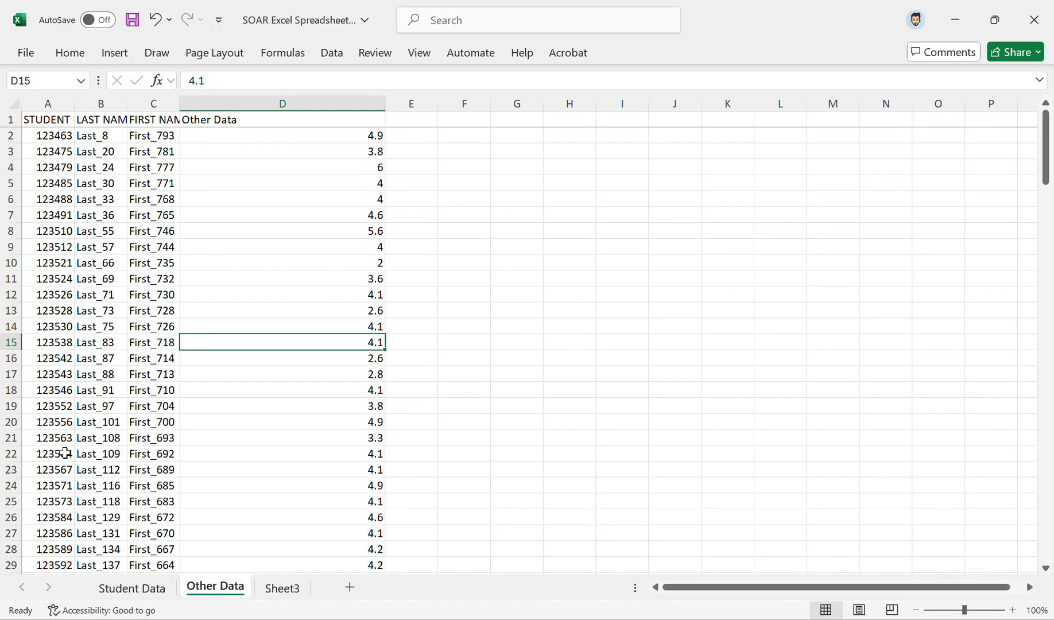
left_click(65, 454)
key("ctrl+c")
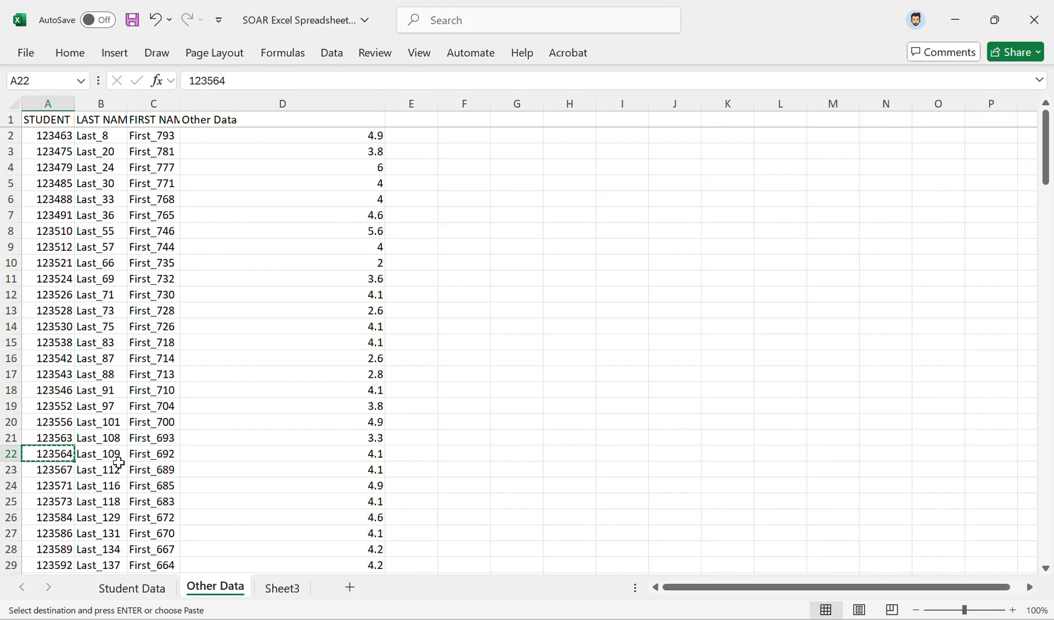
left_click(148, 591)
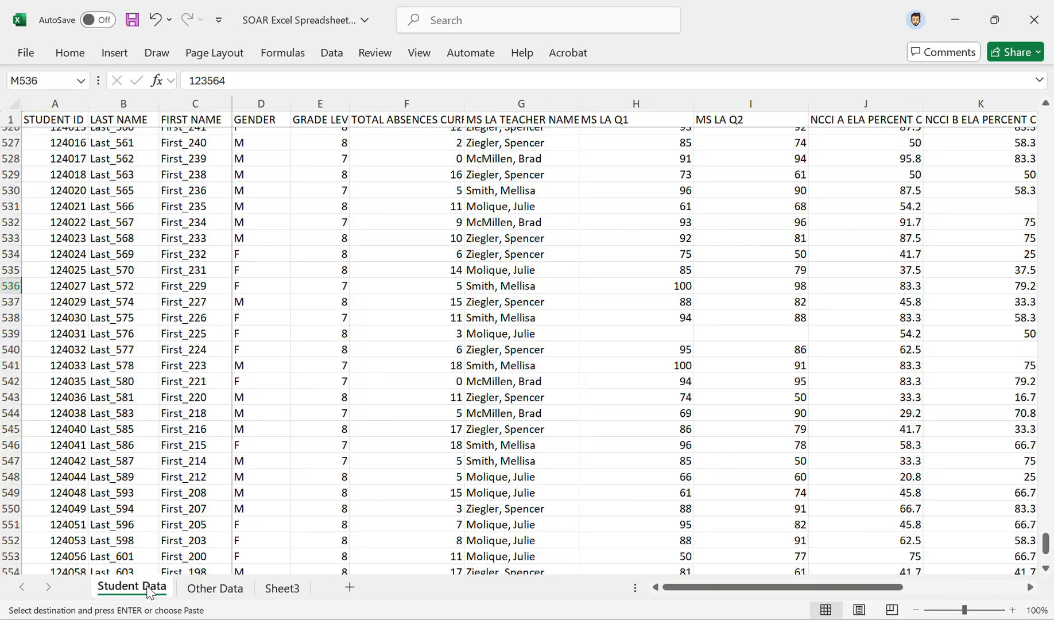
left_click(153, 370)
key("ctrl+f")
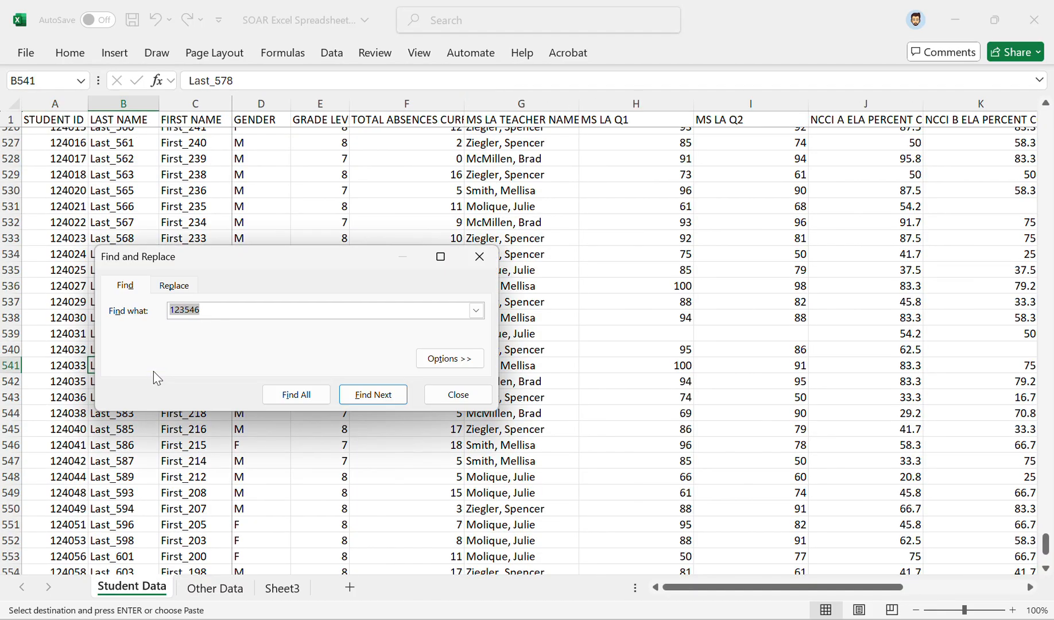
key("ctrl+v")
key("Return")
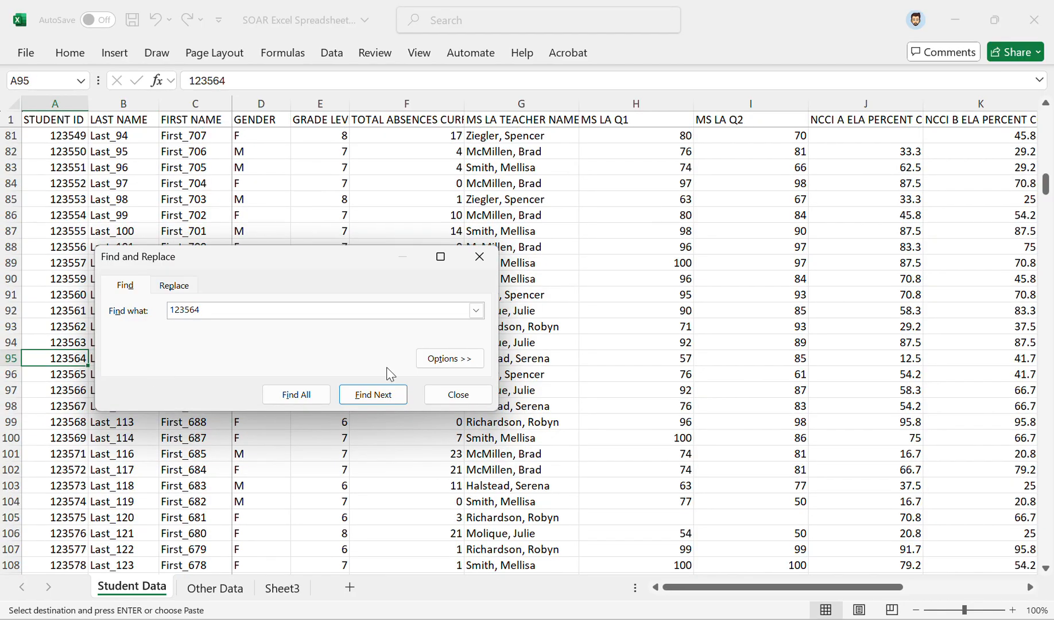
left_click(458, 394)
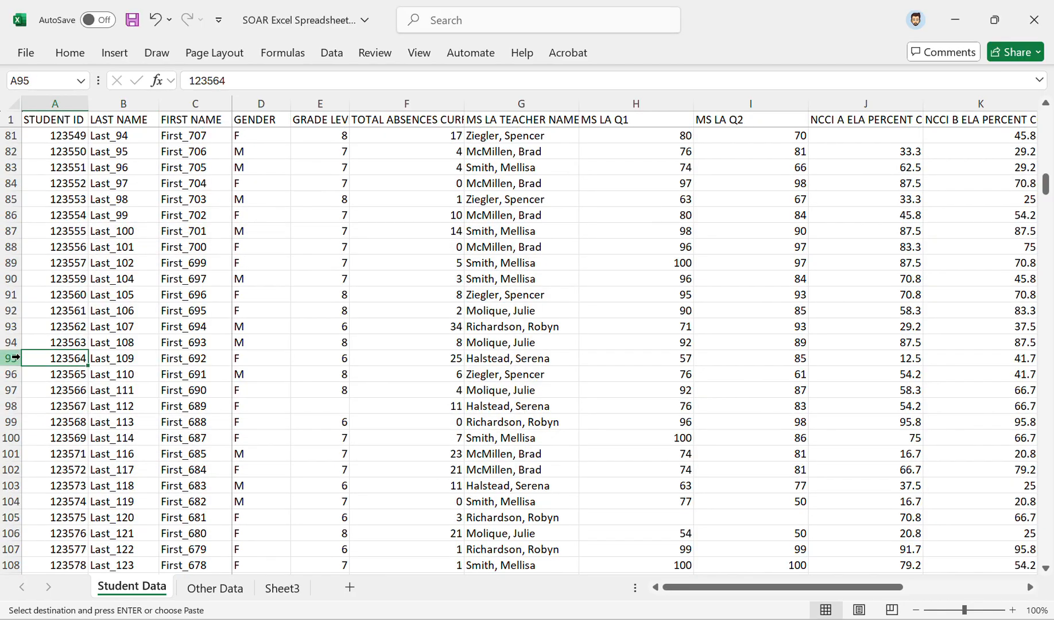
Step: Highlight the found student's row 95 and check its value in the Other Data column
left_click(11, 358)
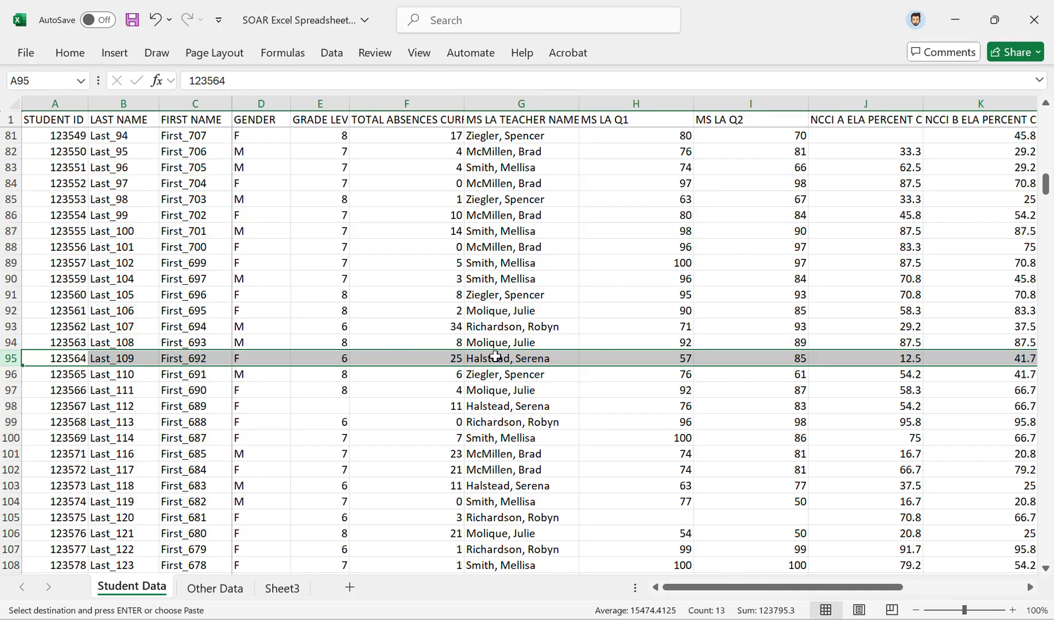
scroll(485, 400, "right", 3)
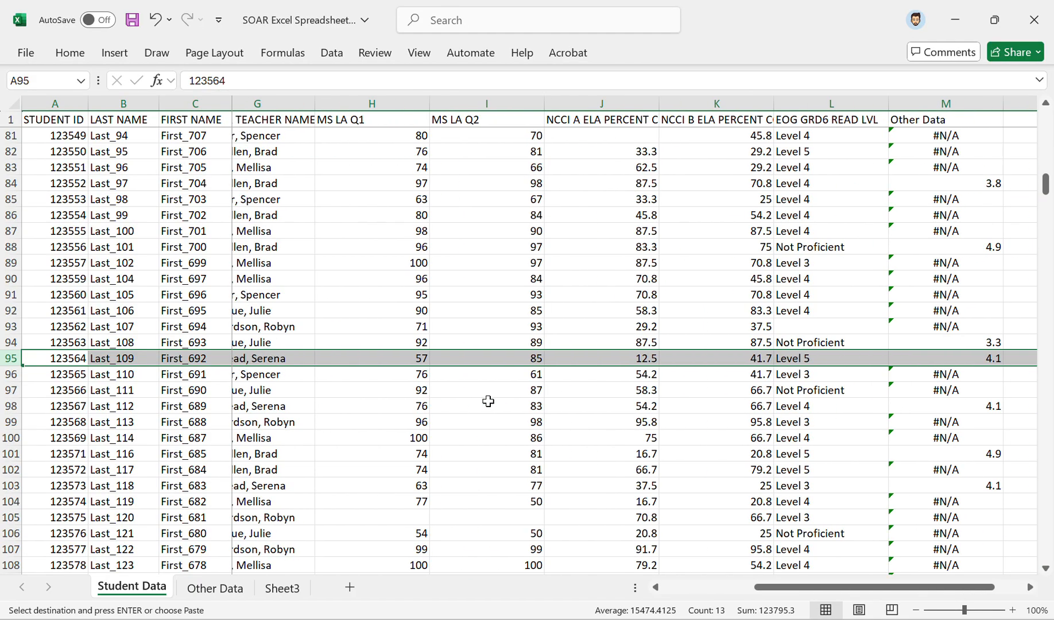
scroll(603, 353, "right", 1)
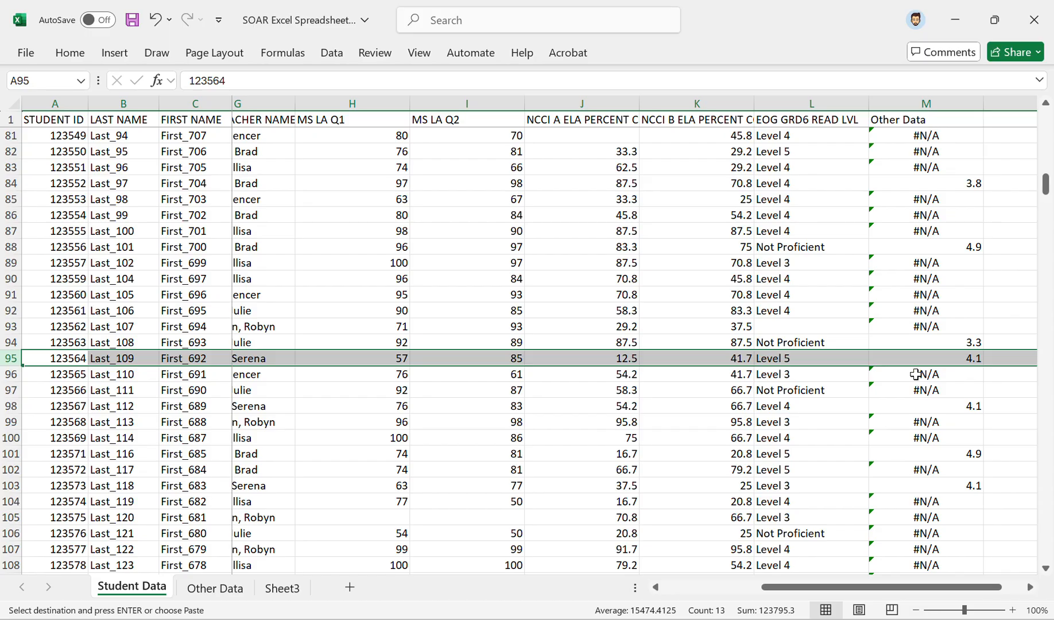
Step: Switch to the SOAR Google Sheets Spreadsheet in the browser and examine the Other Data sheet's student ID column
key("alt+Tab")
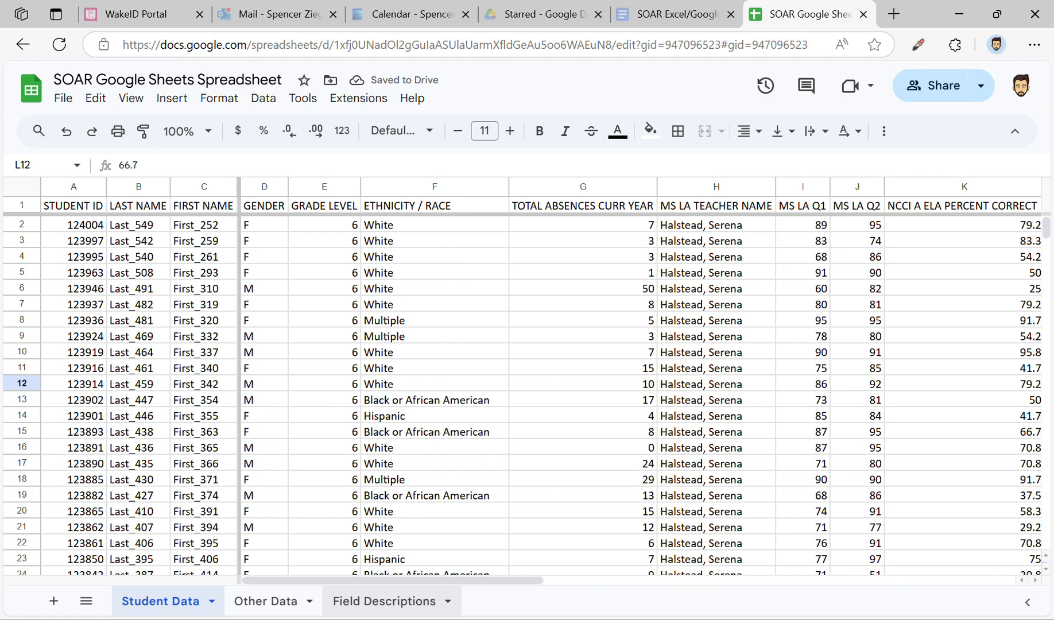
left_click(248, 228)
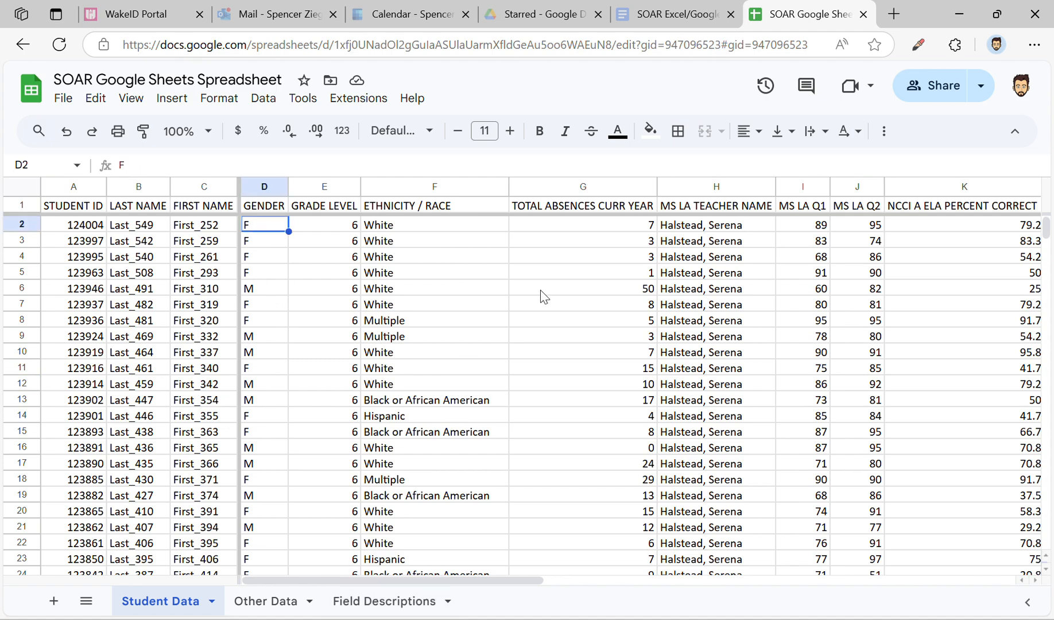
left_click(266, 601)
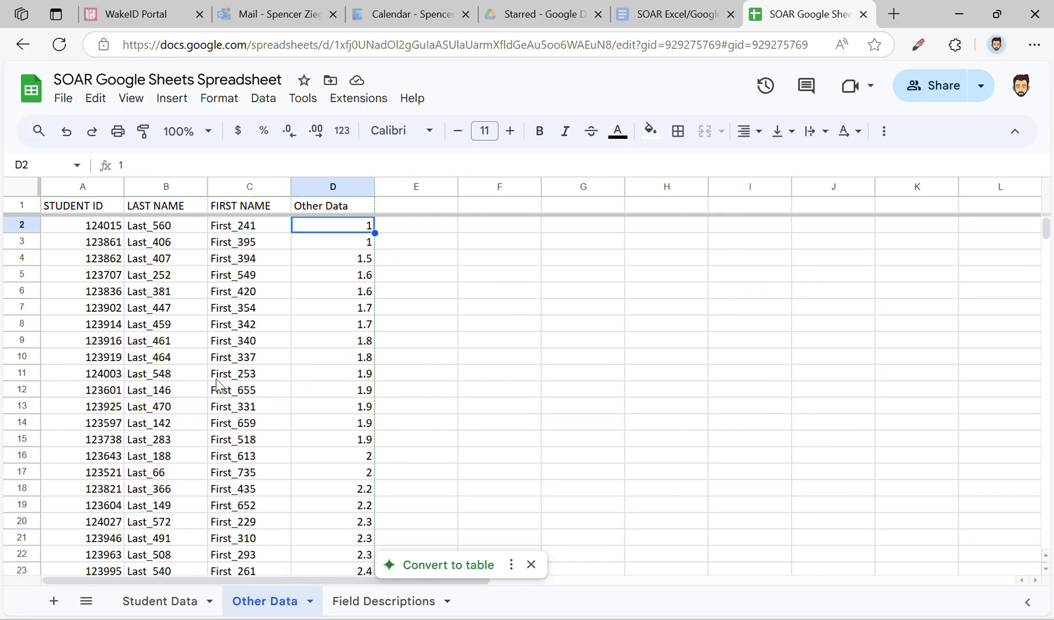
scroll(216, 377, "down", 5)
scroll(218, 384, "up", 5)
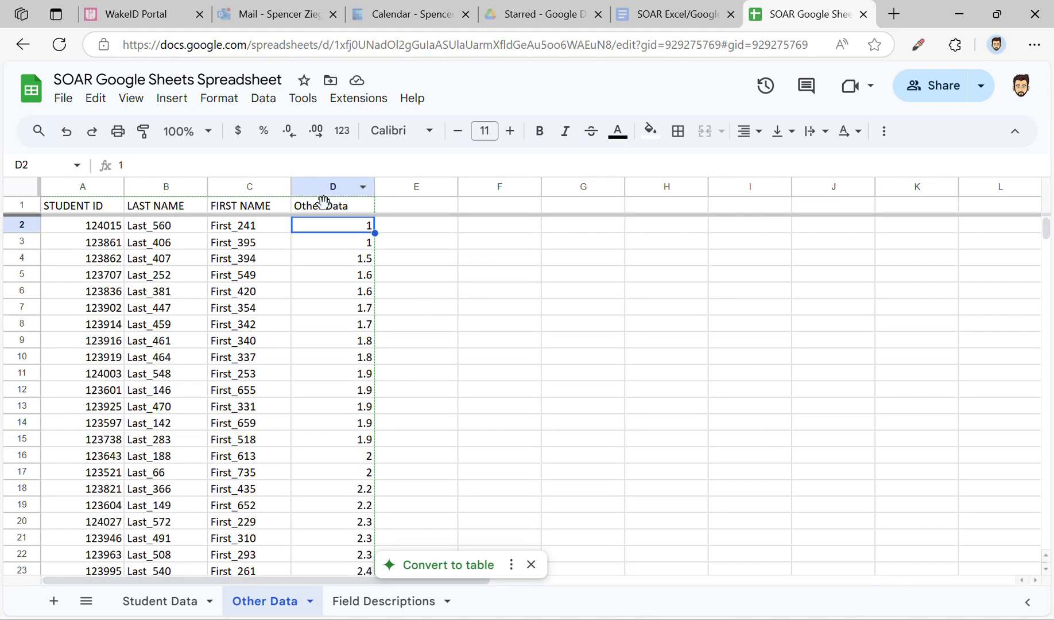
left_click(83, 184)
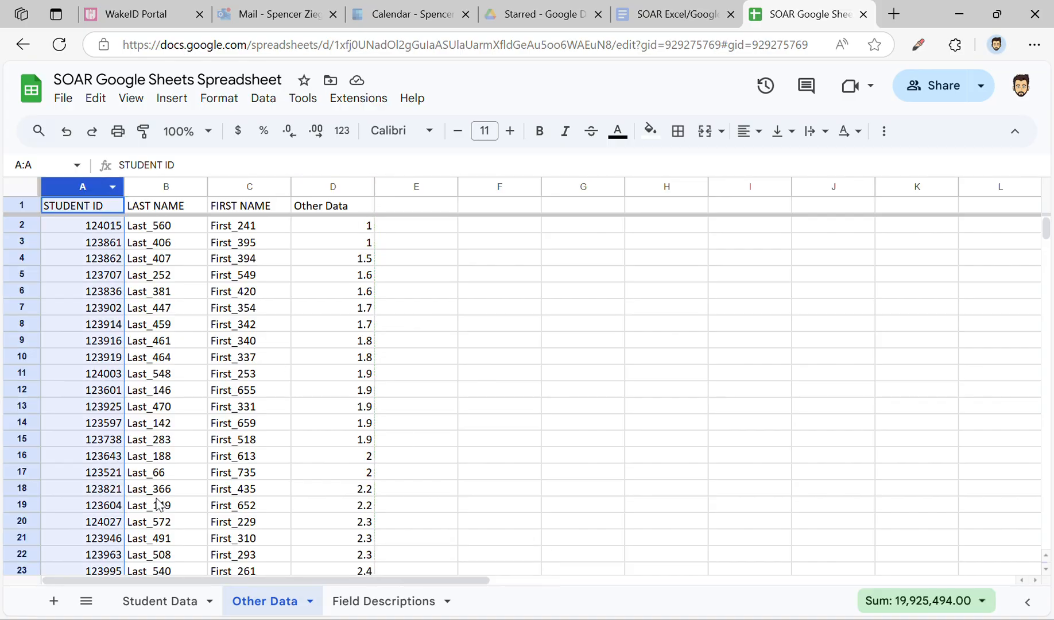
Step: Enter the header "Other Data" in cell O1 of the Student Data sheet
left_click(182, 598)
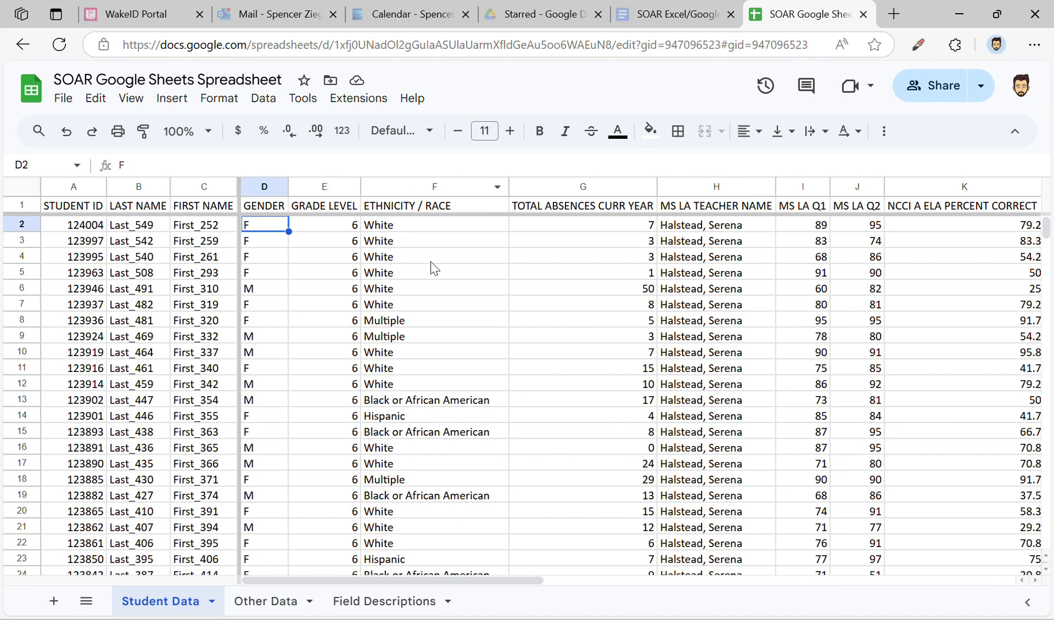
left_click(462, 322)
scroll(462, 324, "right", 3)
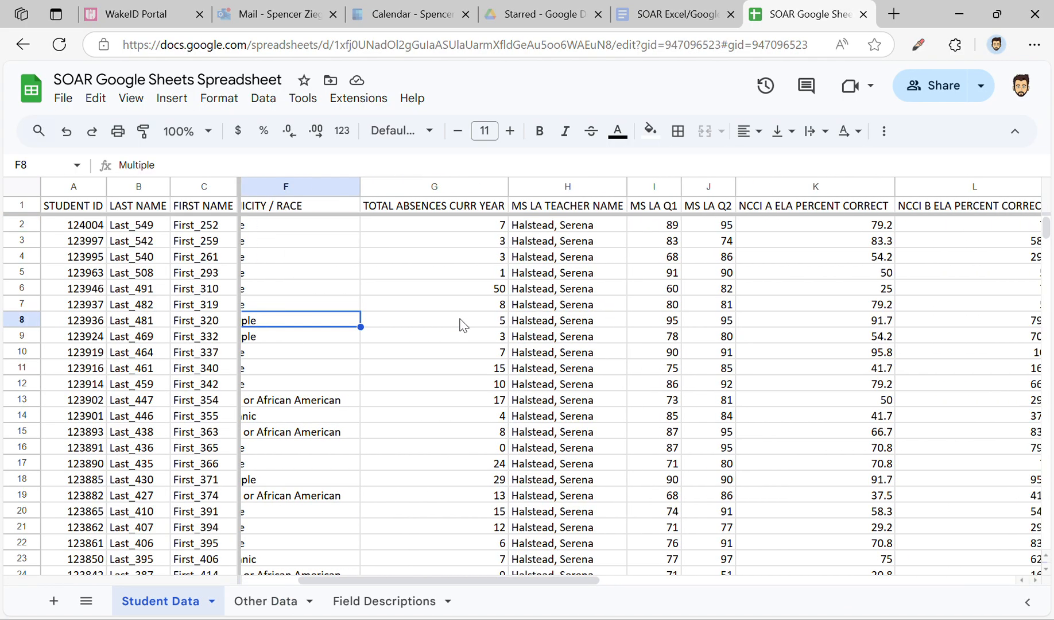
scroll(462, 325, "right", 10)
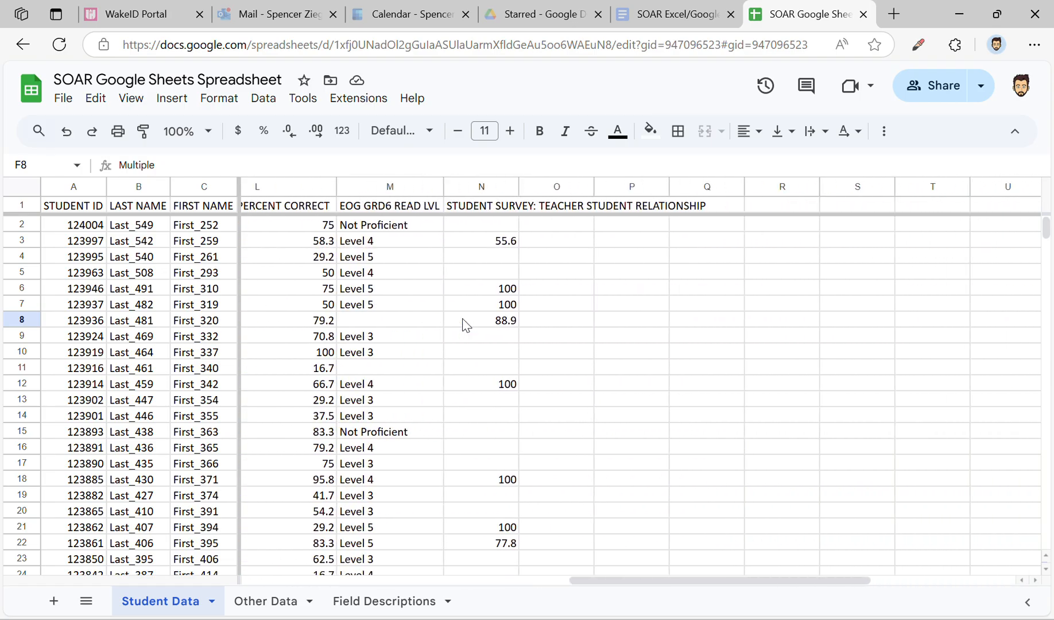
scroll(465, 326, "right", 2)
left_click(454, 206)
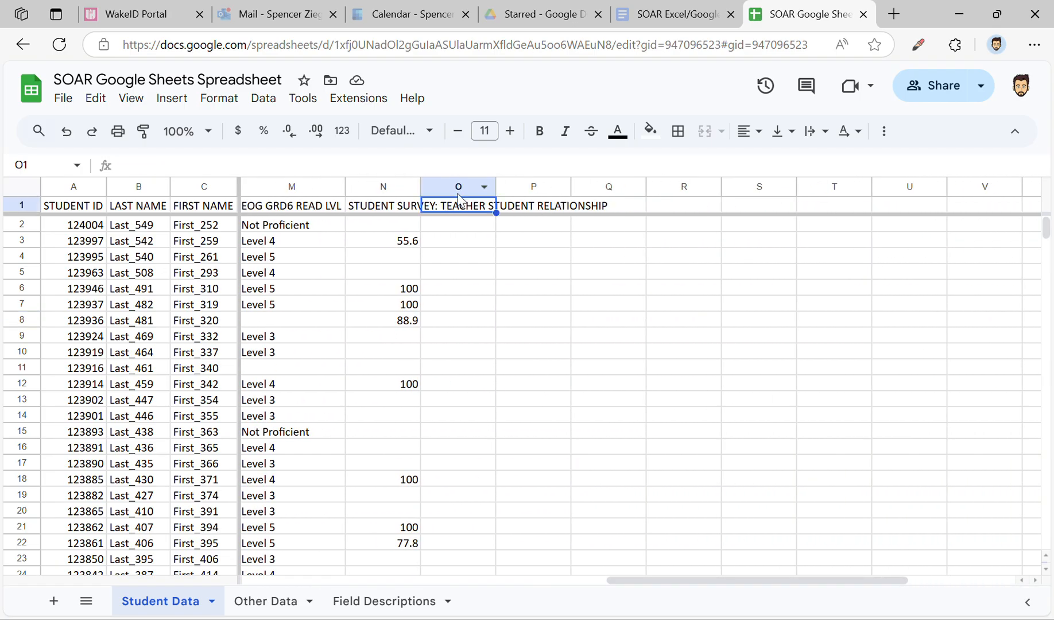
type("Other Data")
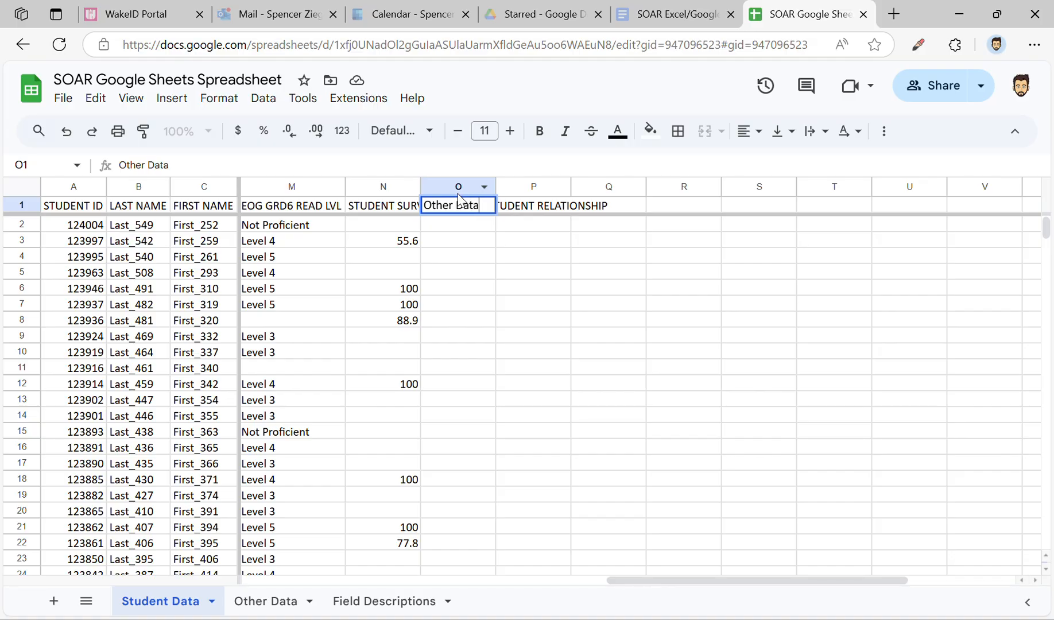
key("Return")
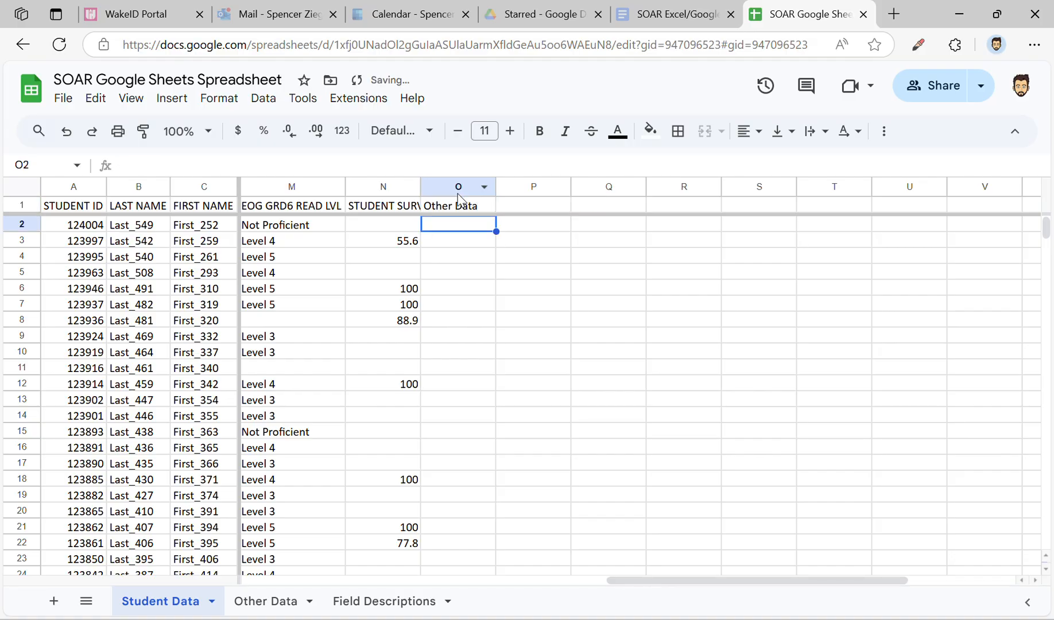
Step: Begin an XLOOKUP formula in O2 with the student ID in A2 as the search key
type("=")
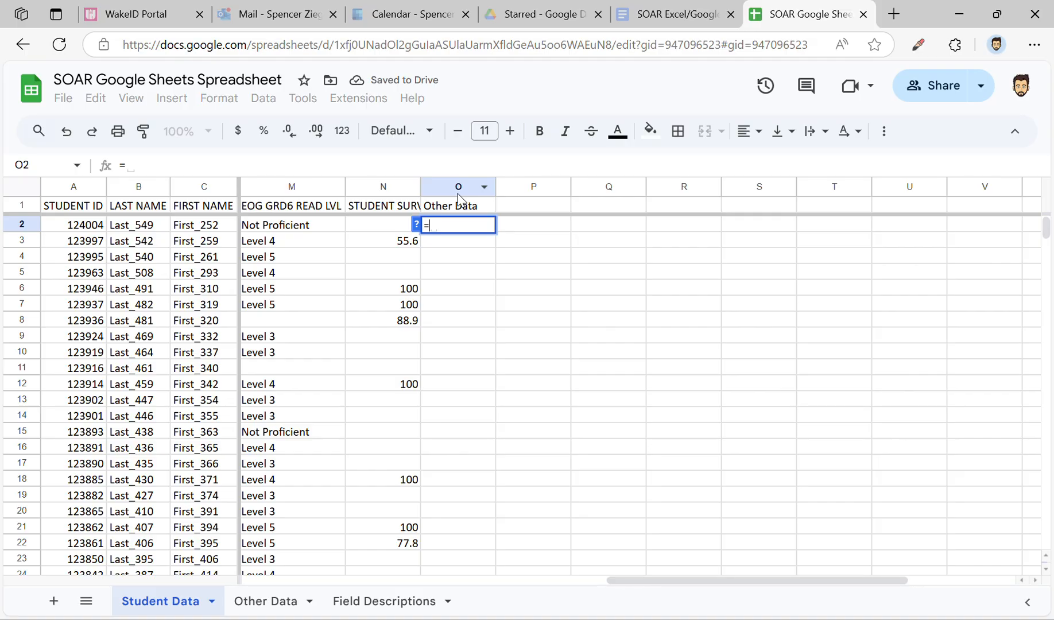
type("XLooku")
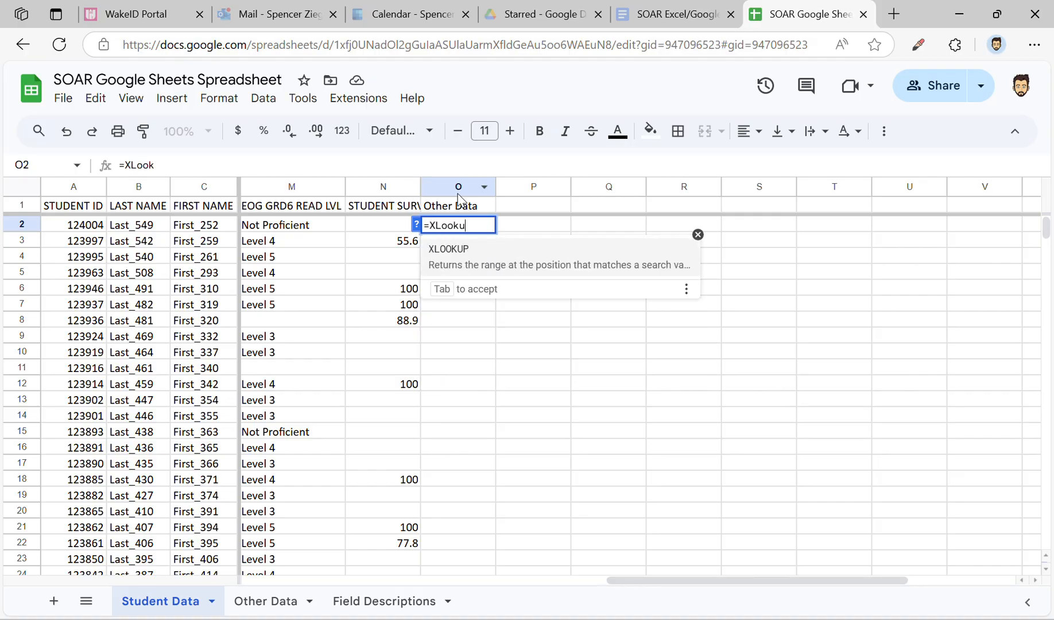
type("p")
left_click(473, 258)
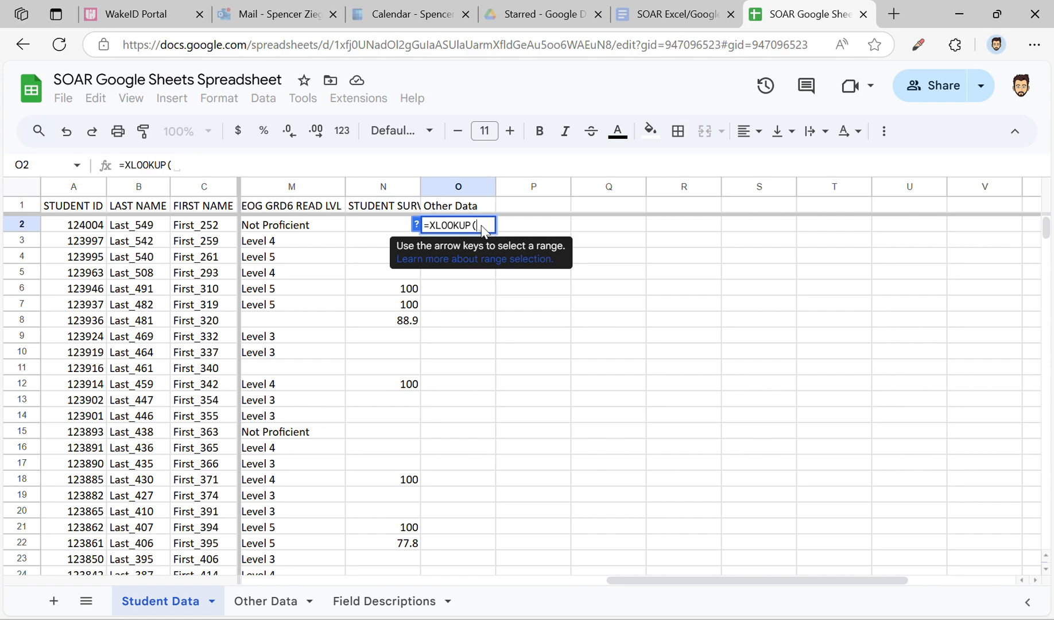
left_click(97, 231)
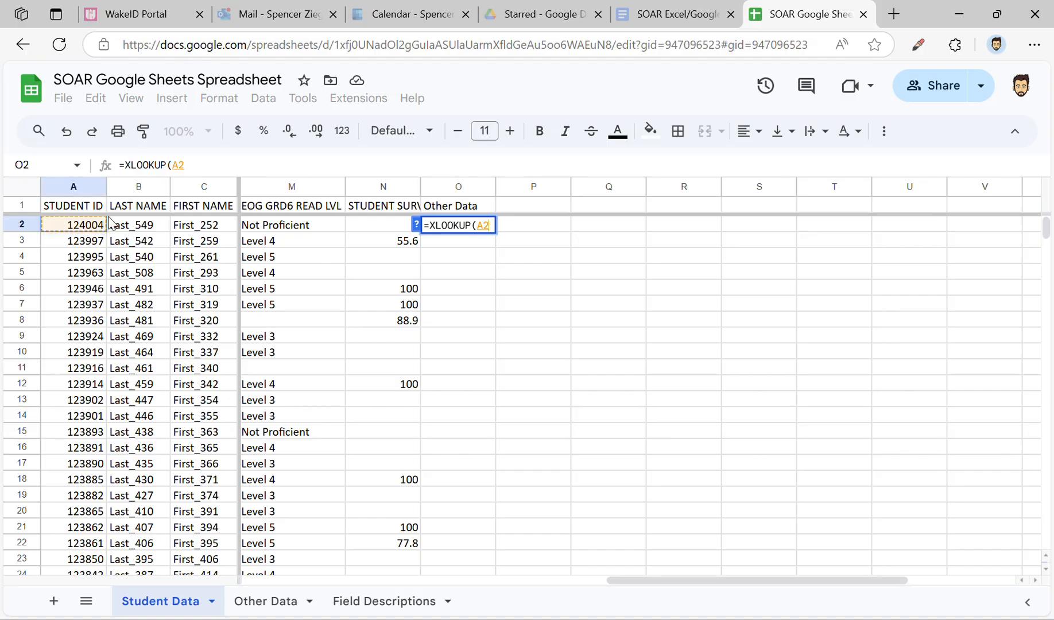
type(",")
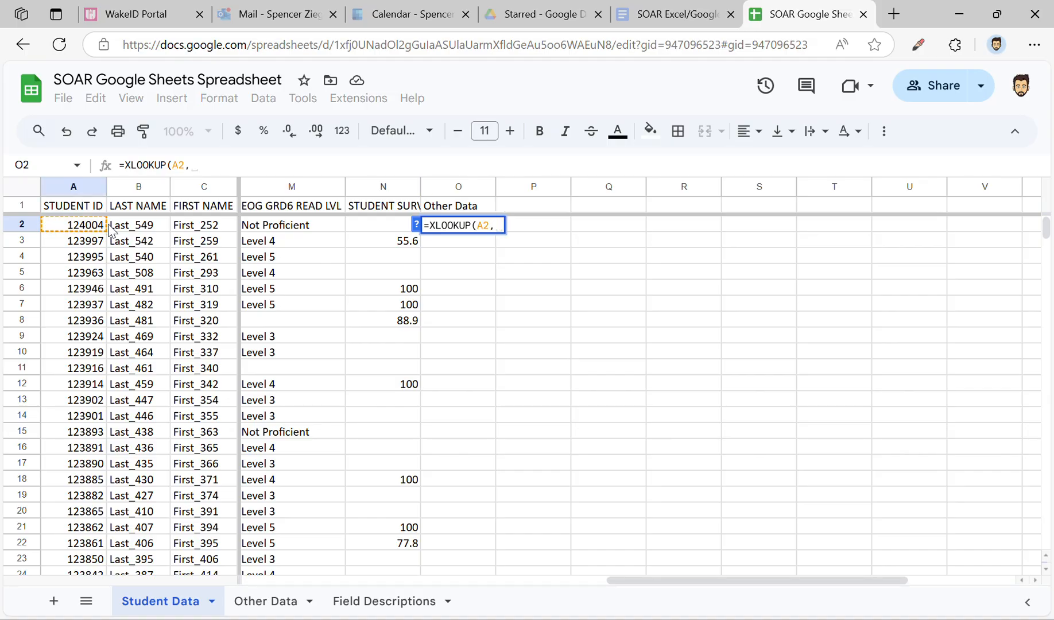
Step: Add column A of the Other Data sheet as the XLOOKUP's lookup range and its column D as the result range
left_click(264, 601)
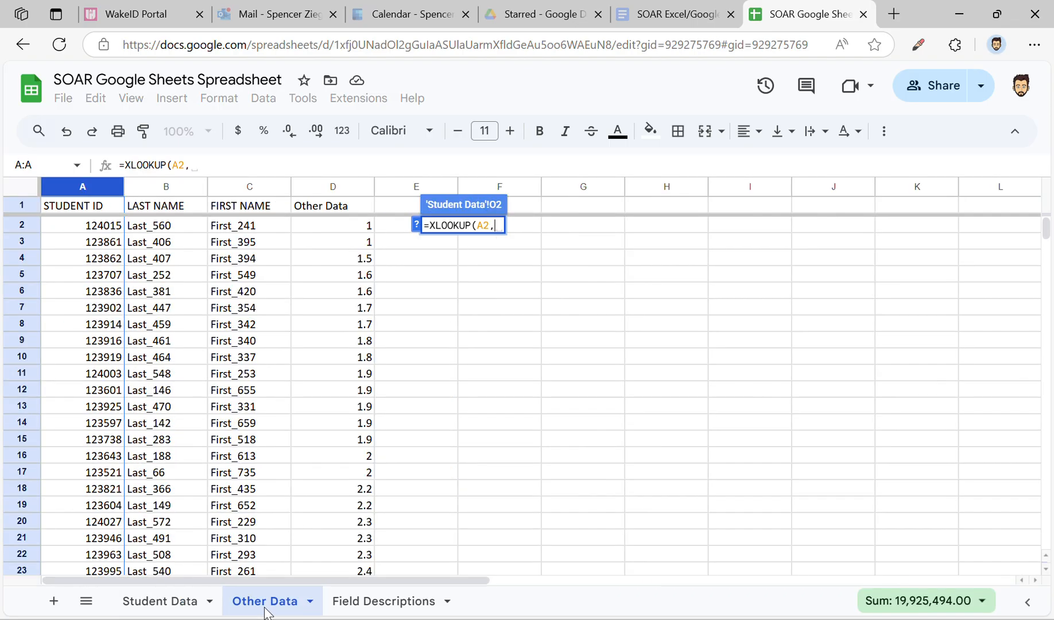
left_click(94, 189)
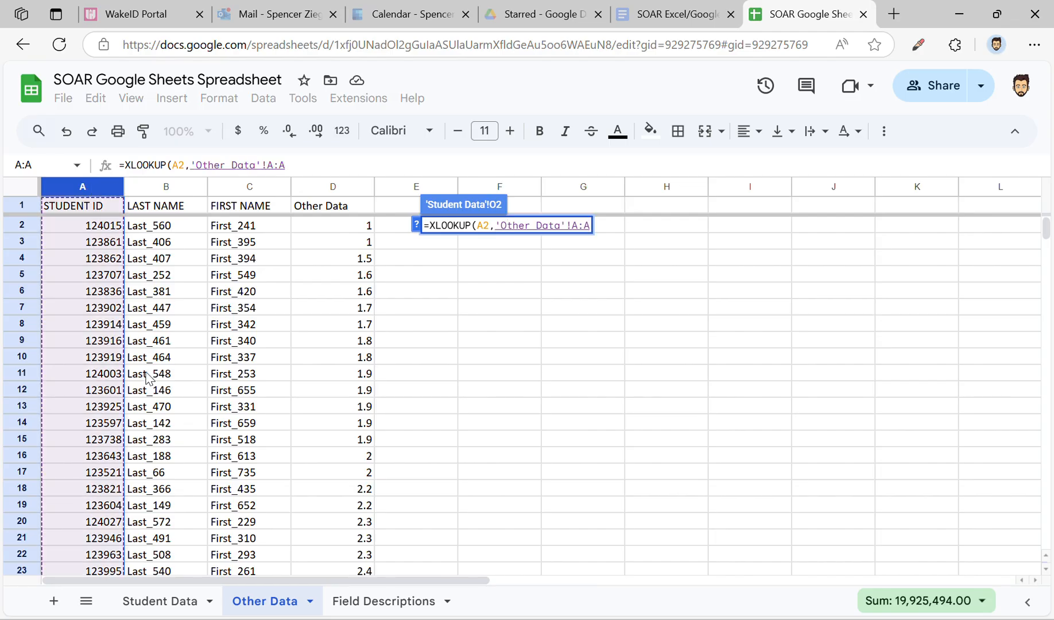
type(",")
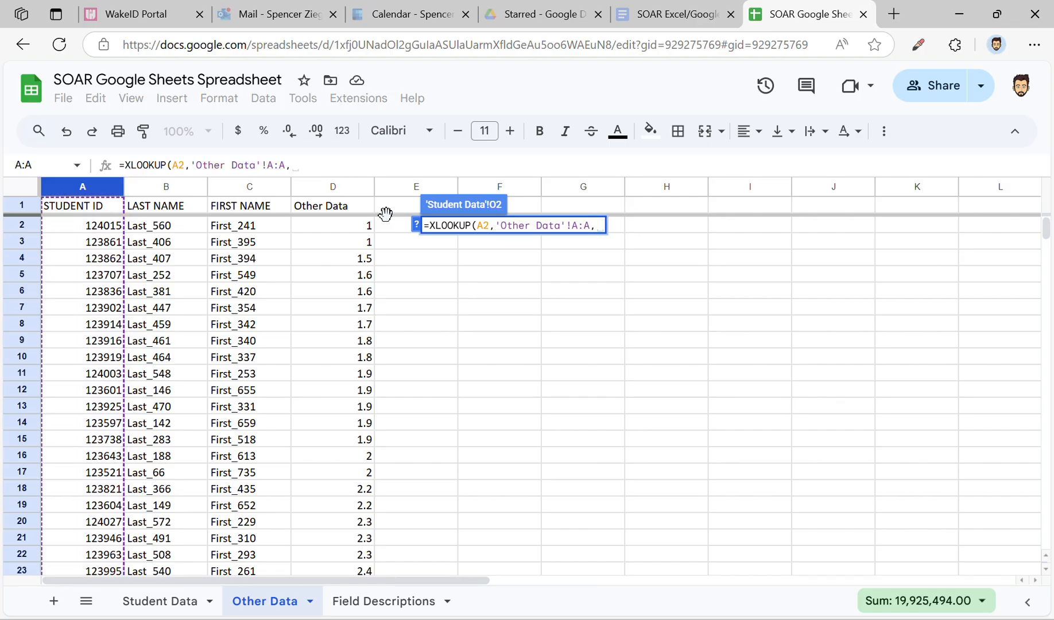
left_click(337, 187)
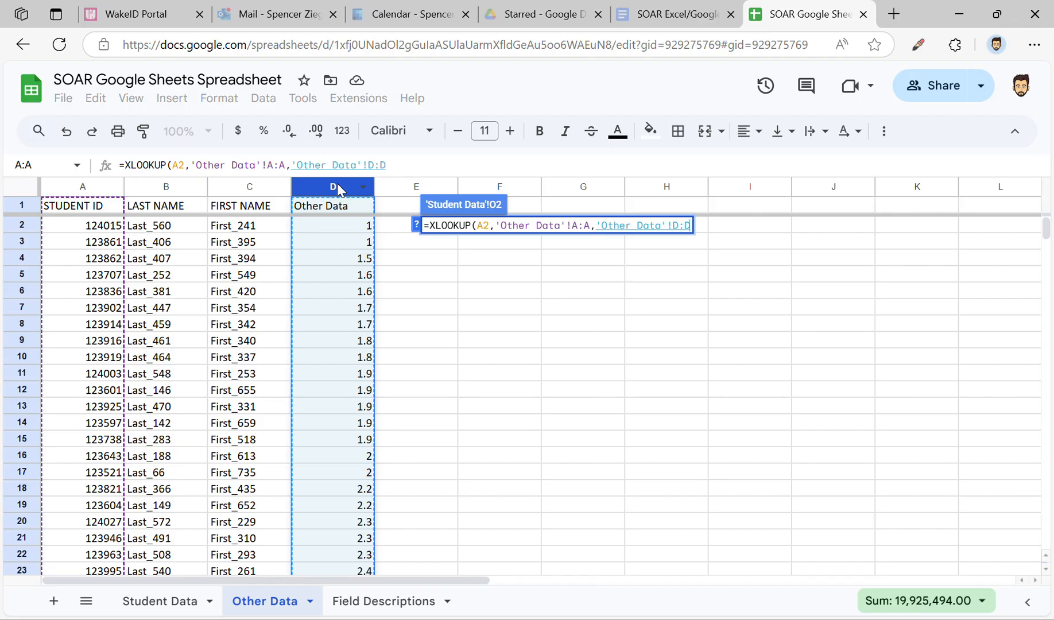
Step: Complete the XLOOKUP formula in O2 with "Did not take test" as the value returned for missing student IDs
type(",")
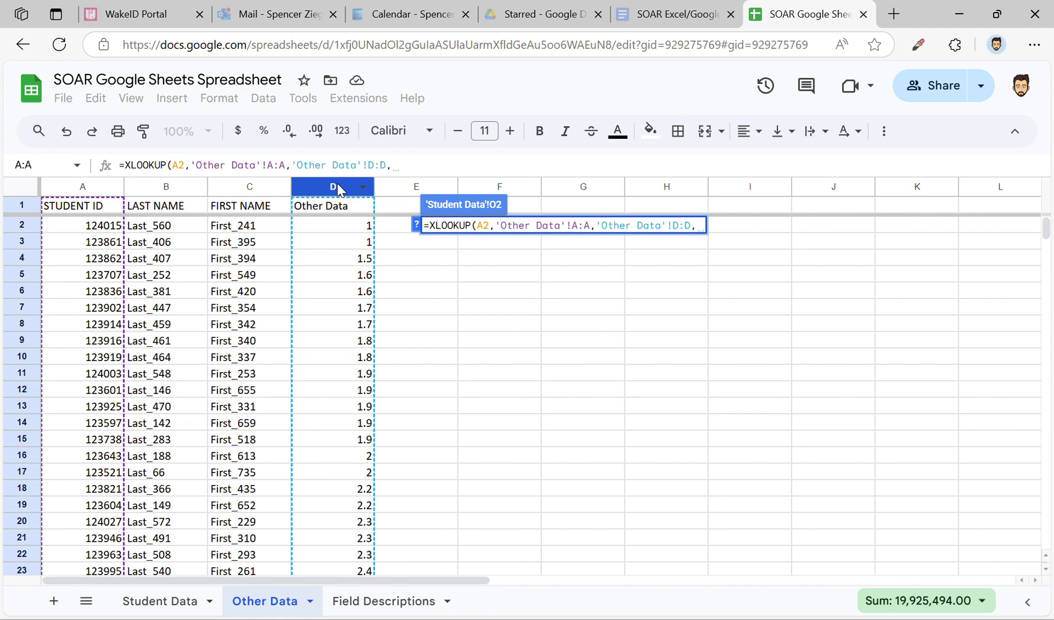
type("\"D")
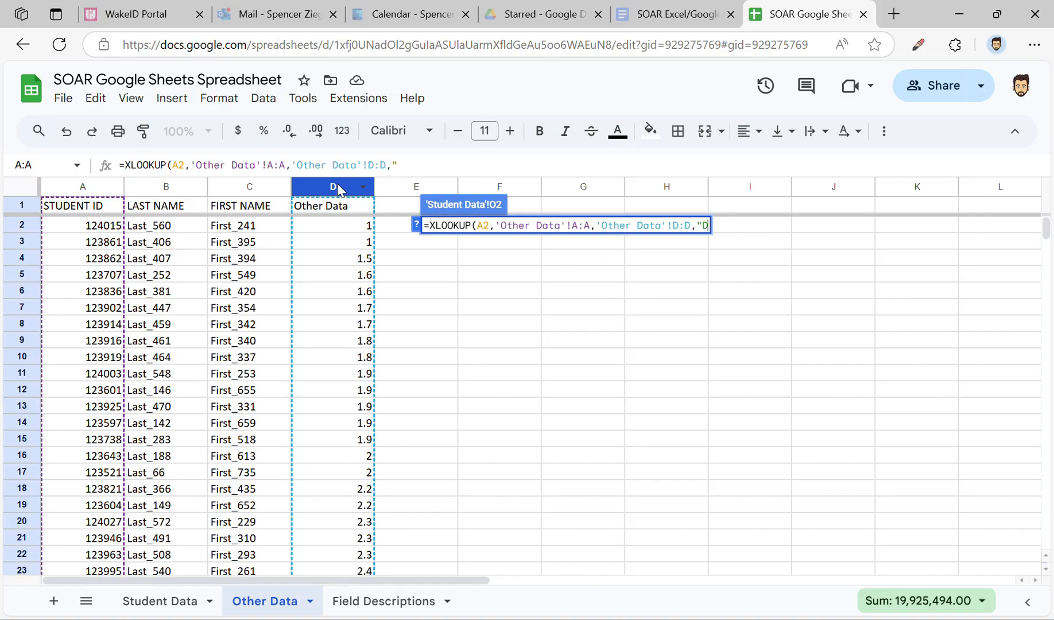
type("id not take ")
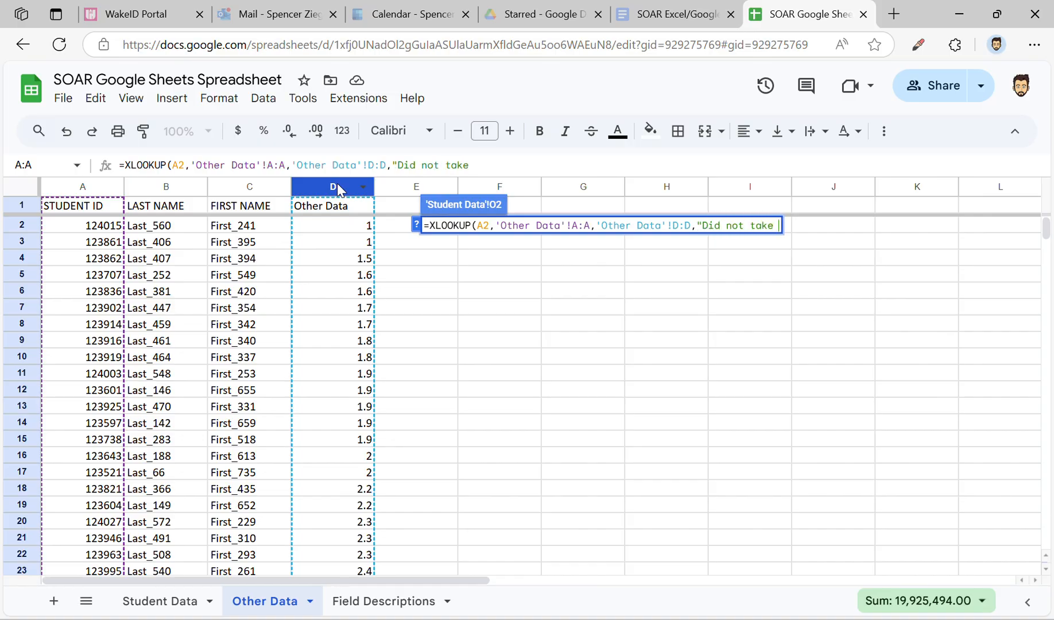
type("test\"")
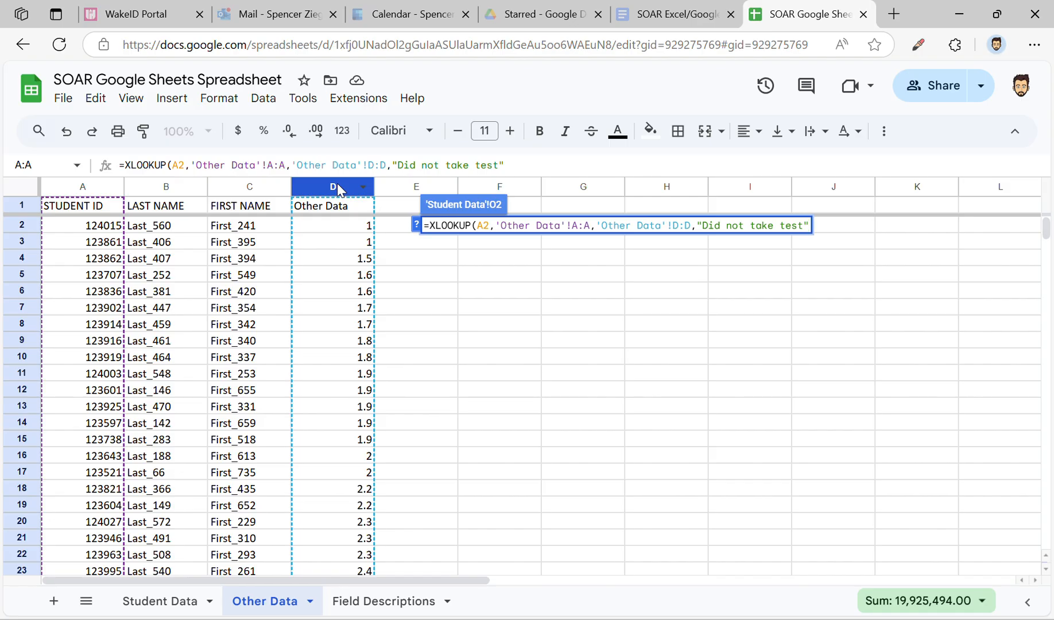
type(")")
key("Return")
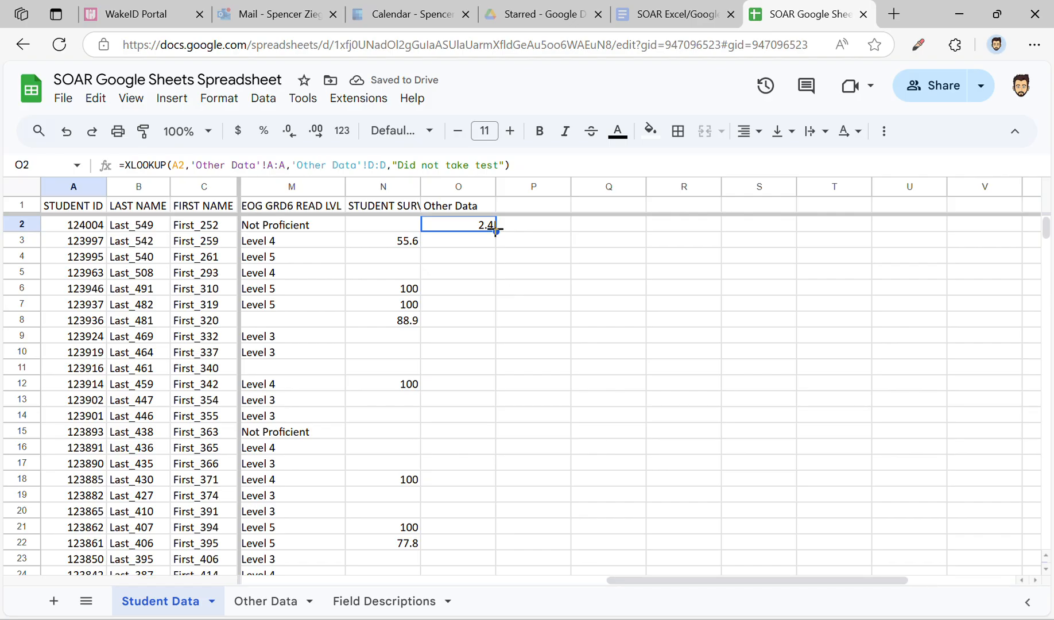
Step: Fill the XLOOKUP formula from O2 down to O357 and check the copied results in O331 and O249
left_click_drag(496, 230, 470, 582)
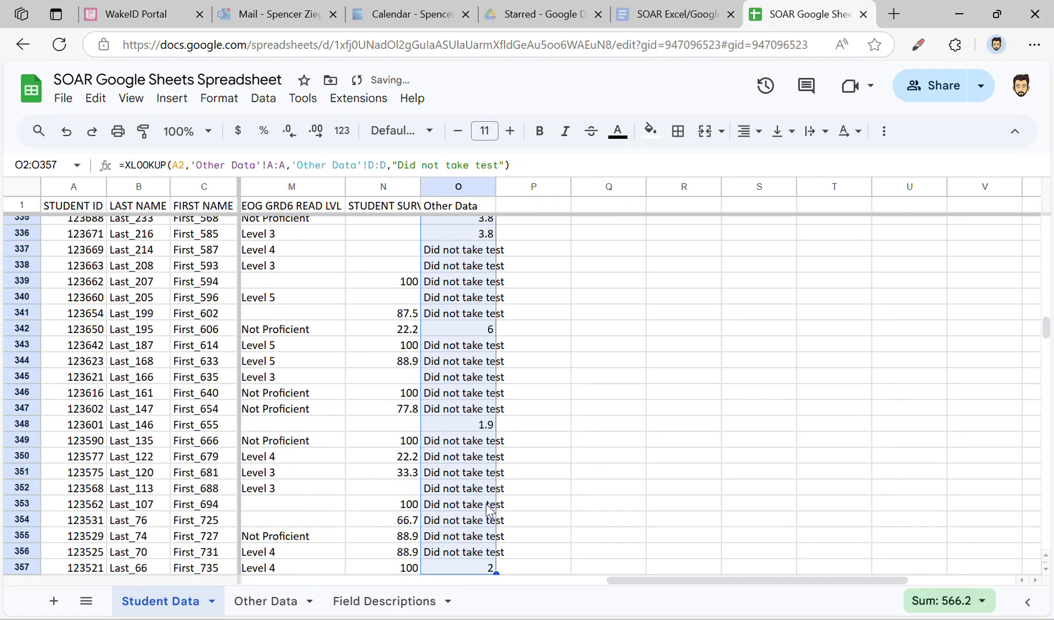
scroll(510, 360, "up", 4)
left_click(491, 357)
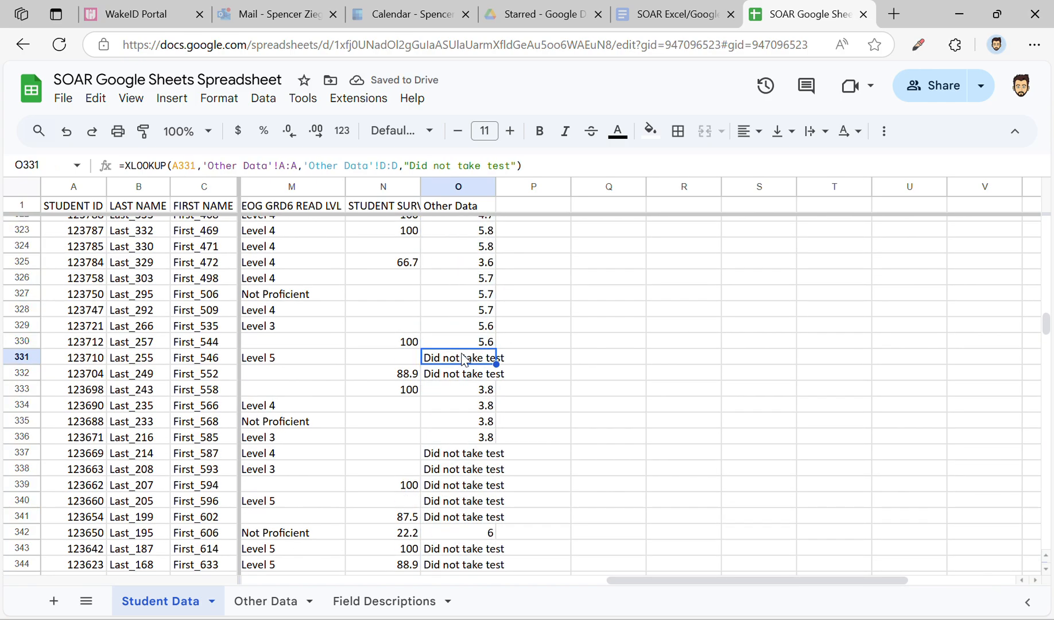
scroll(456, 350, "up", 18)
scroll(464, 354, "up", 6)
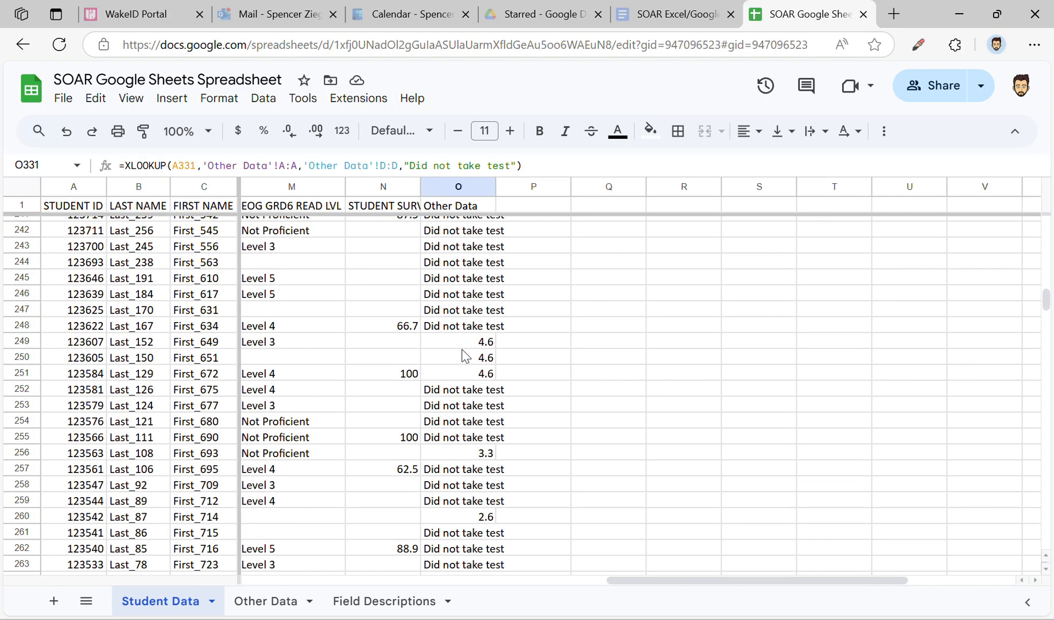
left_click(466, 342)
scroll(599, 347, "left", 2)
scroll(600, 347, "left", 3)
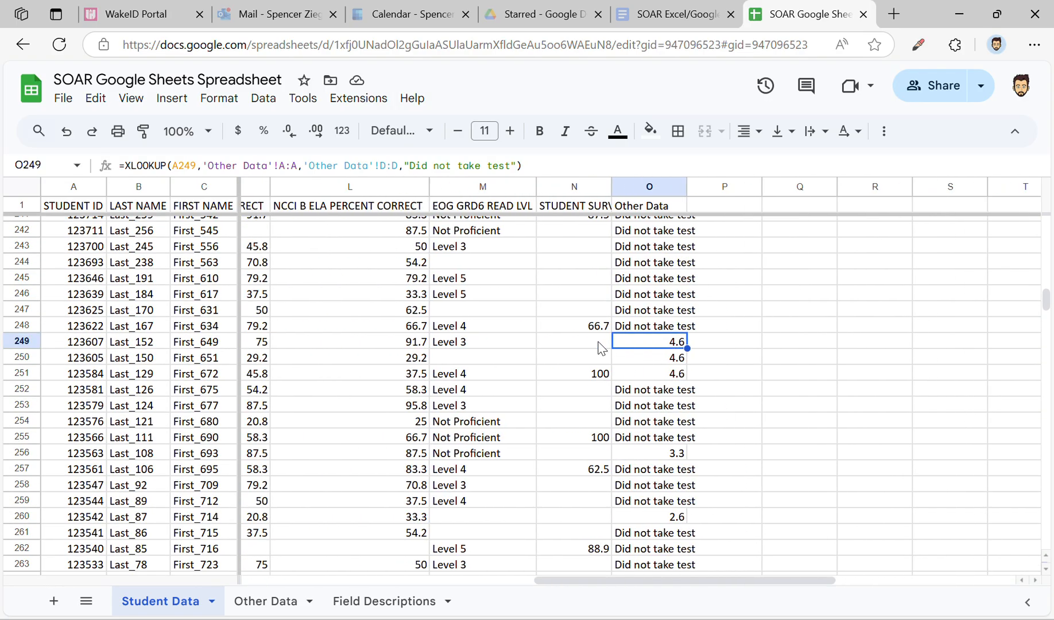